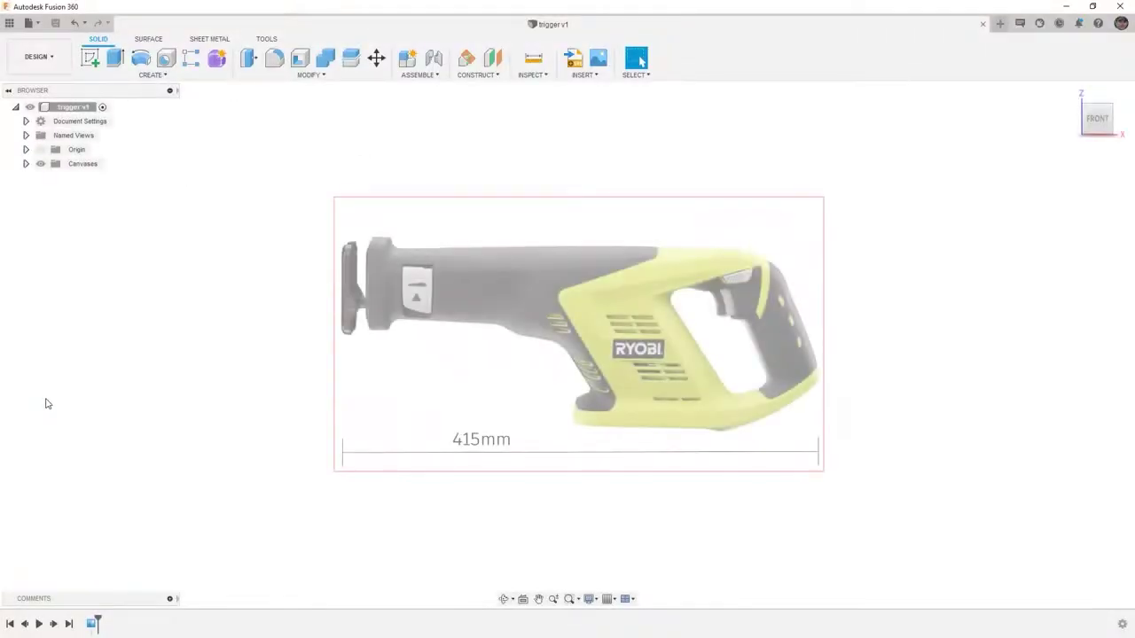
Step: Create a sketch on the front (XZ) plane and zoom onto the saw's trigger area
left_click(89, 58)
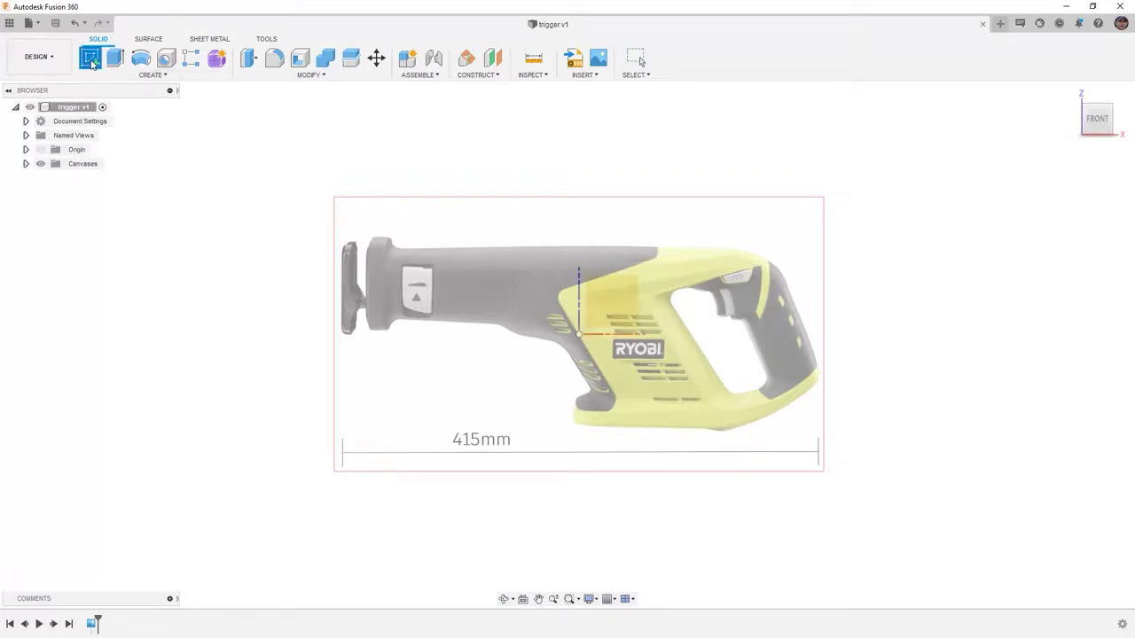
left_click(613, 292)
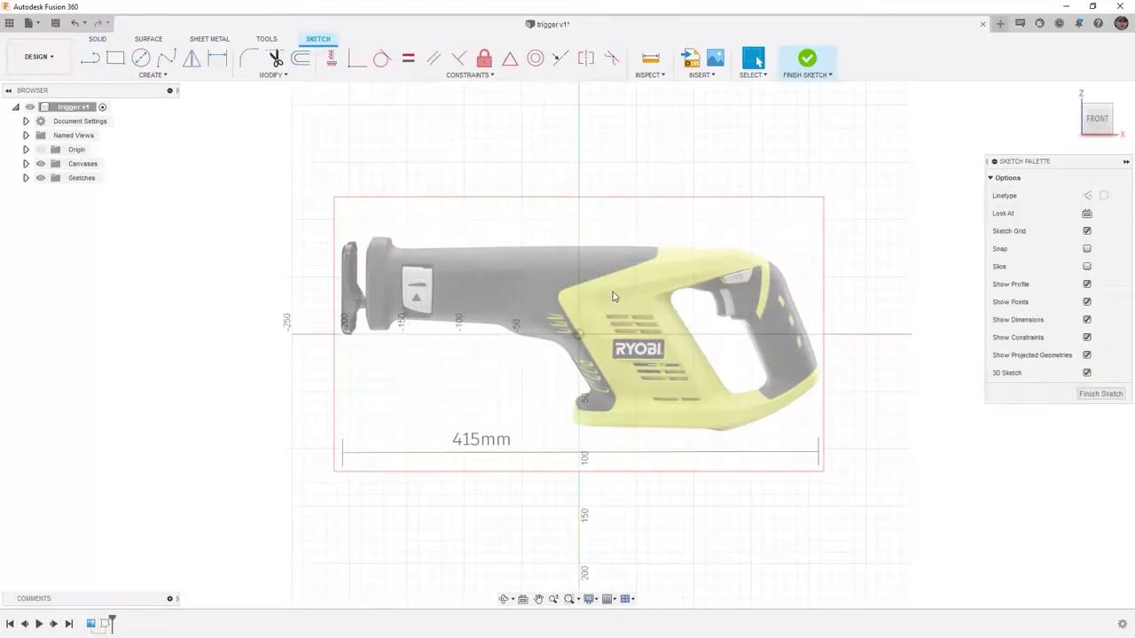
scroll(753, 284, "up", 10)
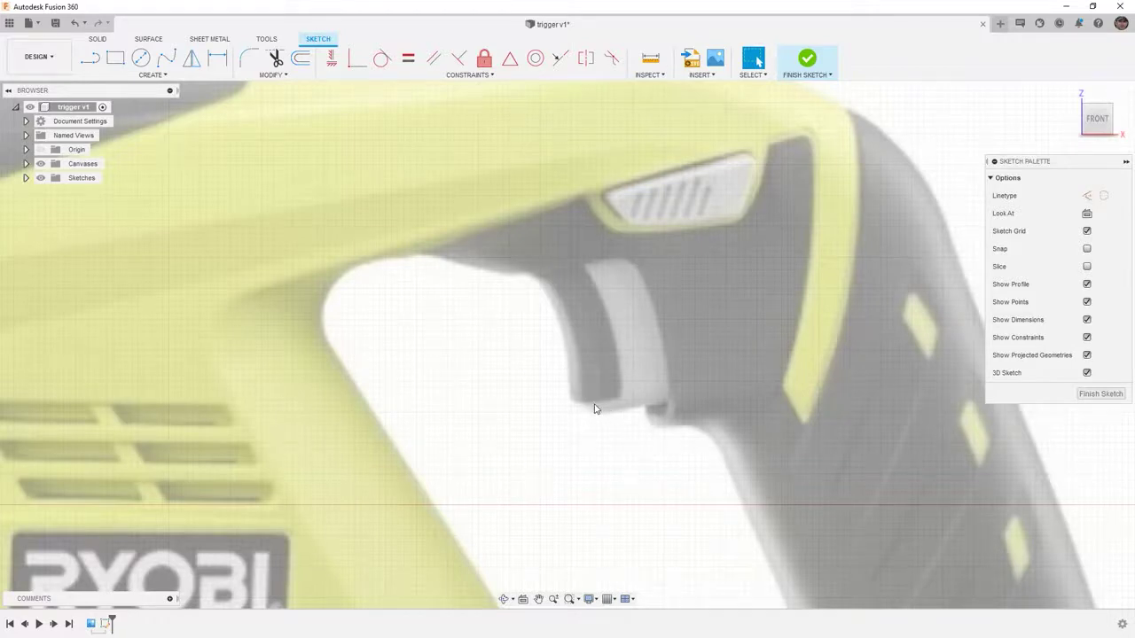
left_click(90, 58)
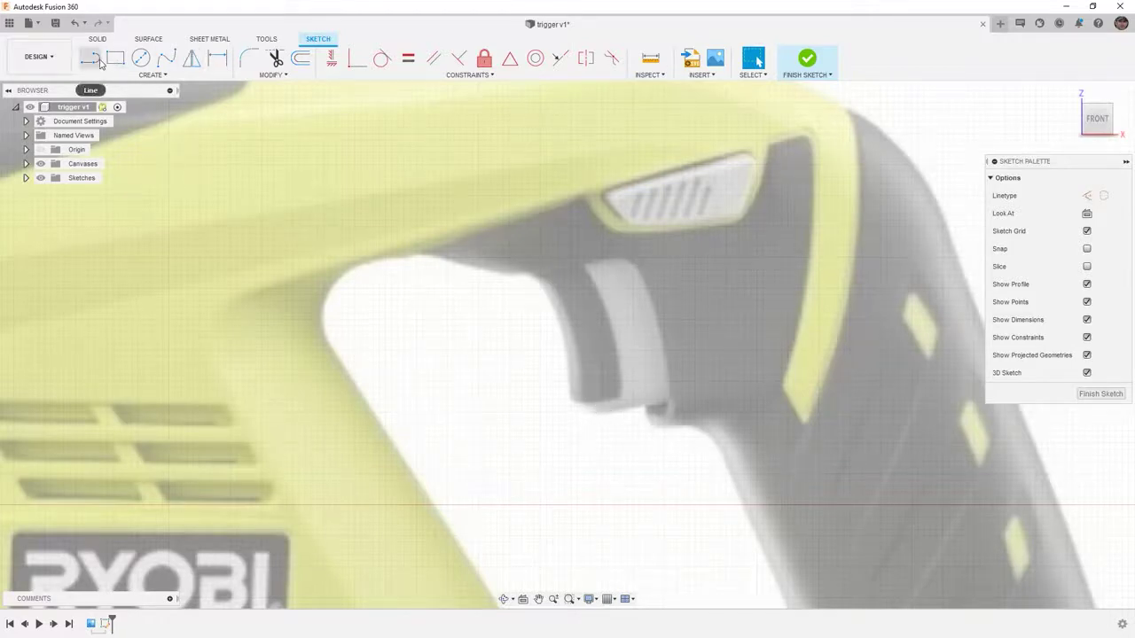
Step: Draw four lines in a tilted outline around the trigger, closing back at the first point
left_click(614, 410)
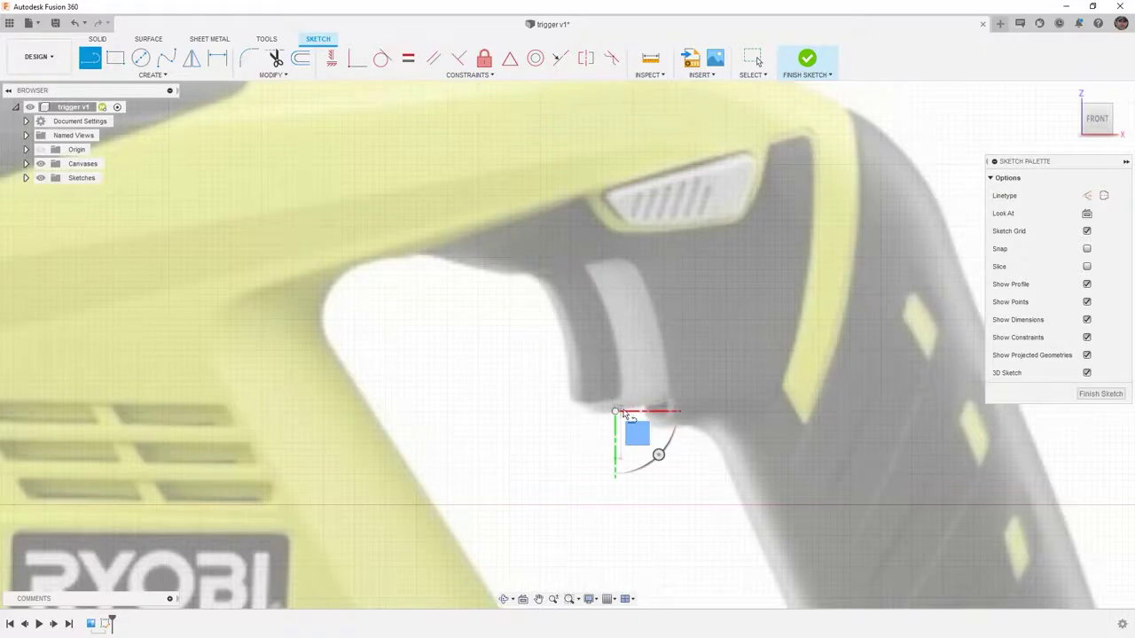
left_click(823, 363)
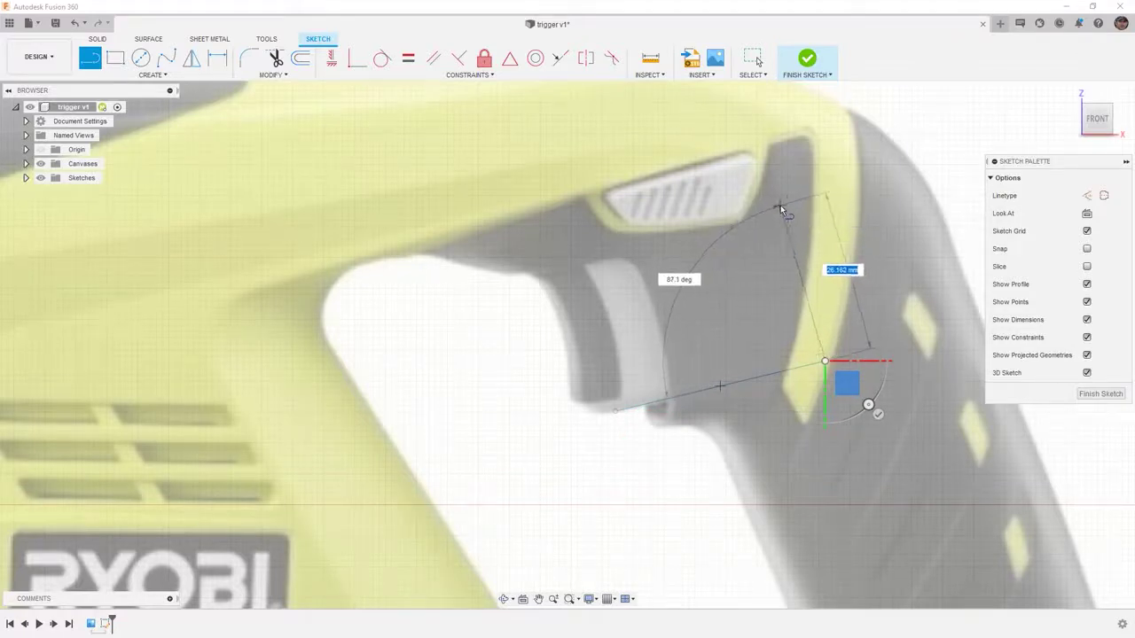
left_click(784, 204)
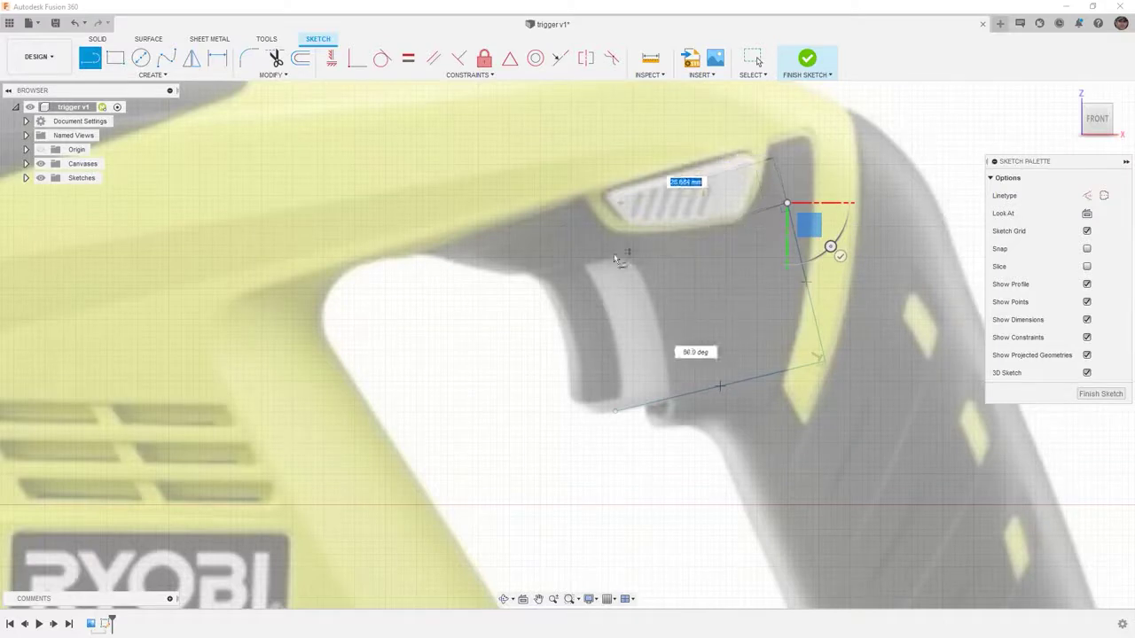
left_click(554, 259)
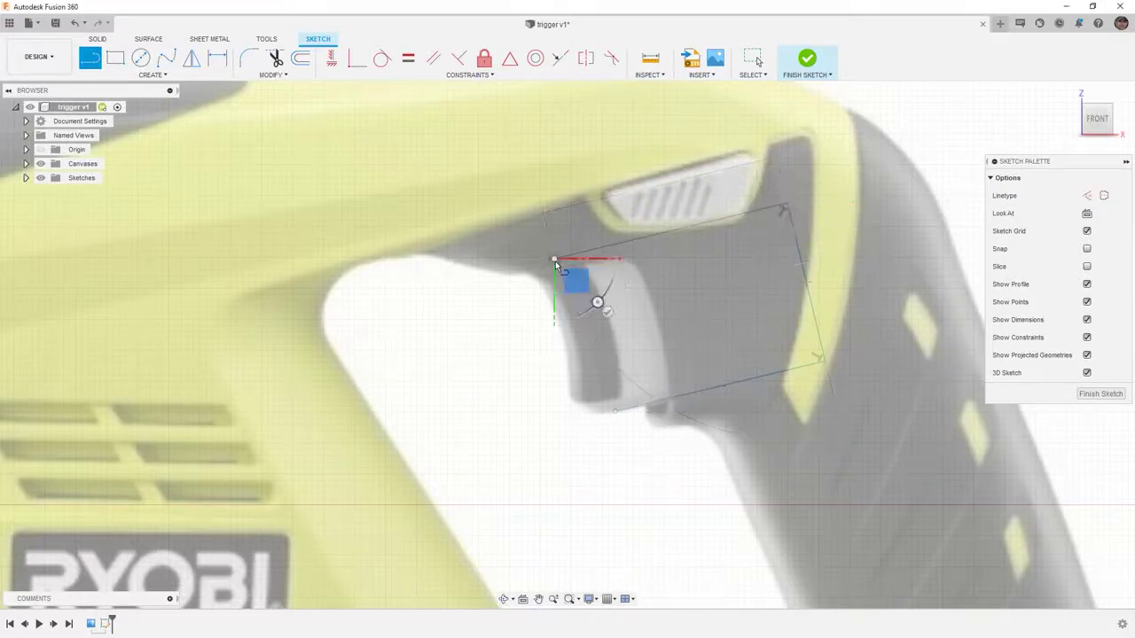
left_click(597, 301)
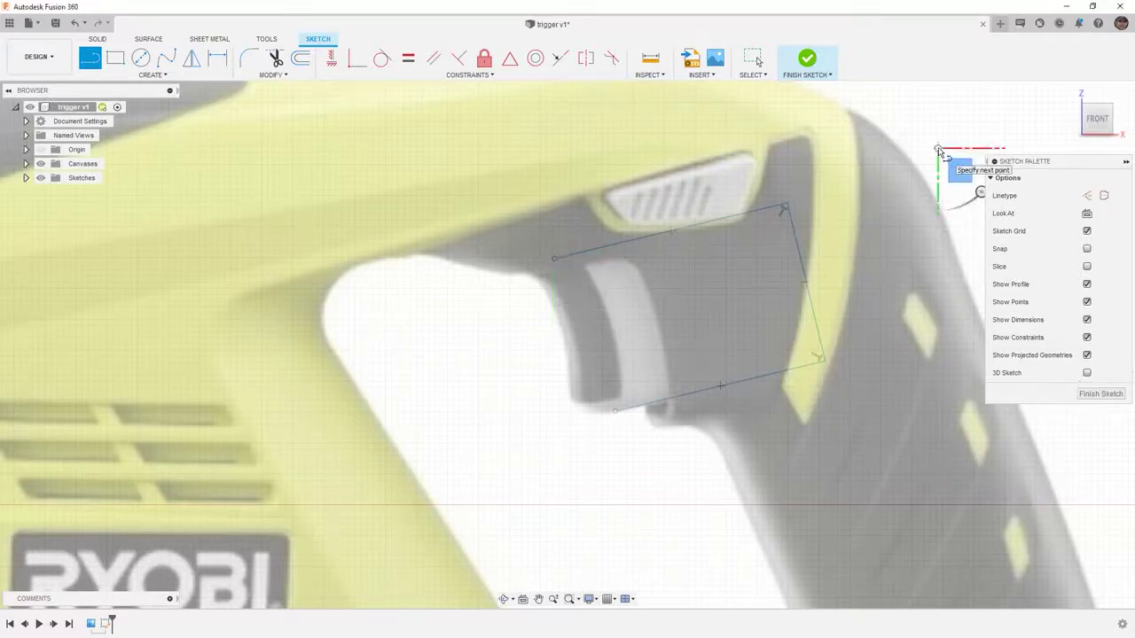
key("Escape")
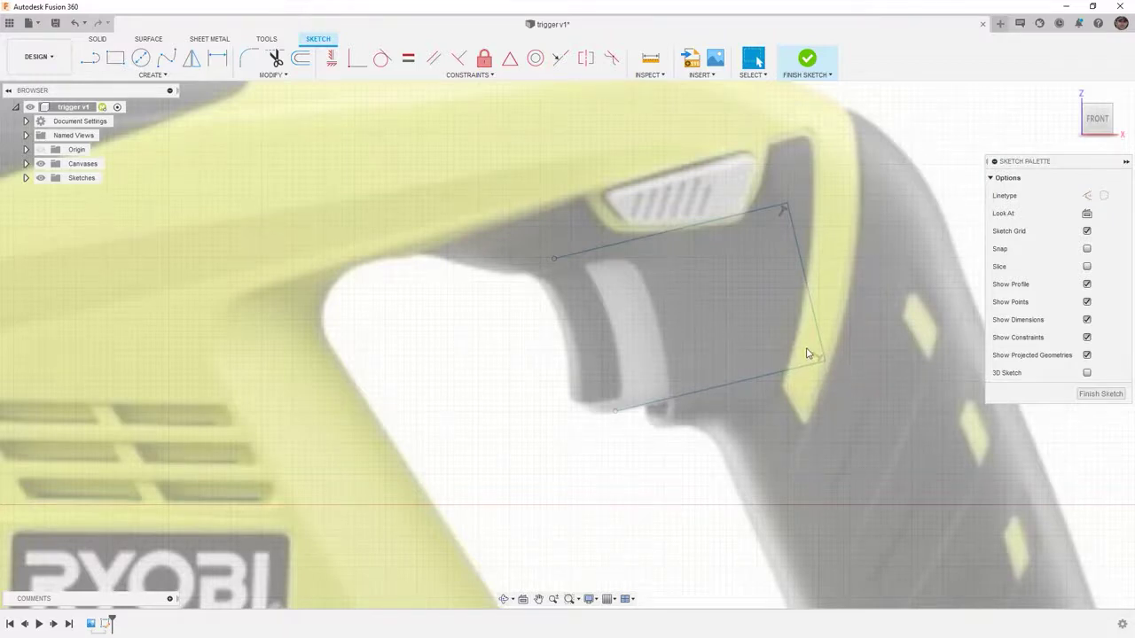
Step: Fix the outline's top-right corner point in place
left_click(787, 206)
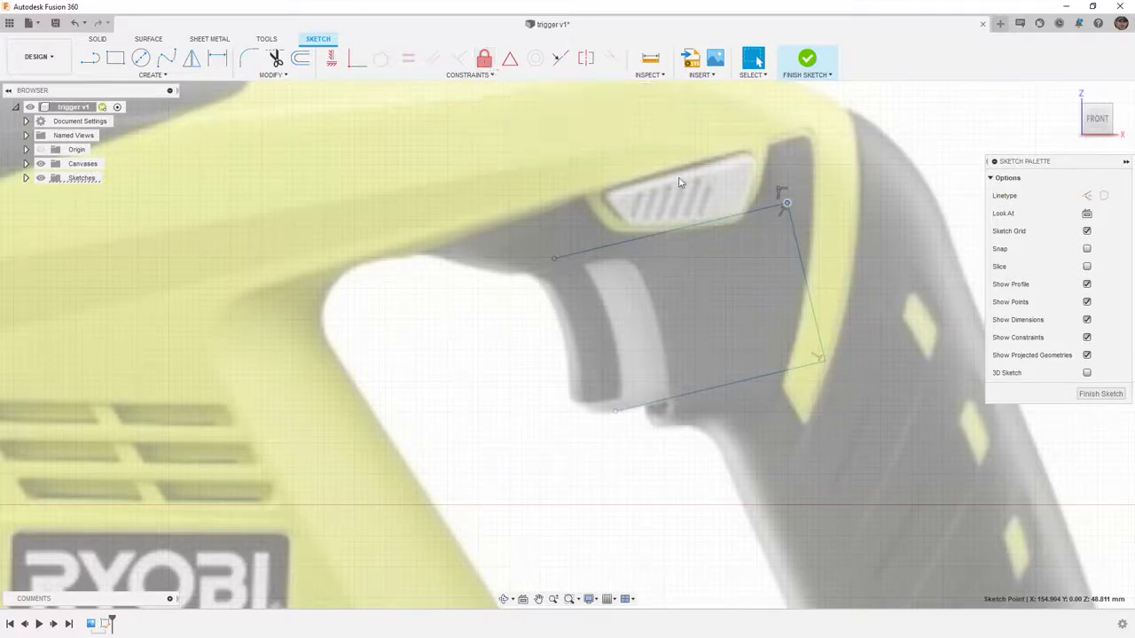
left_click(484, 59)
left_click(773, 211)
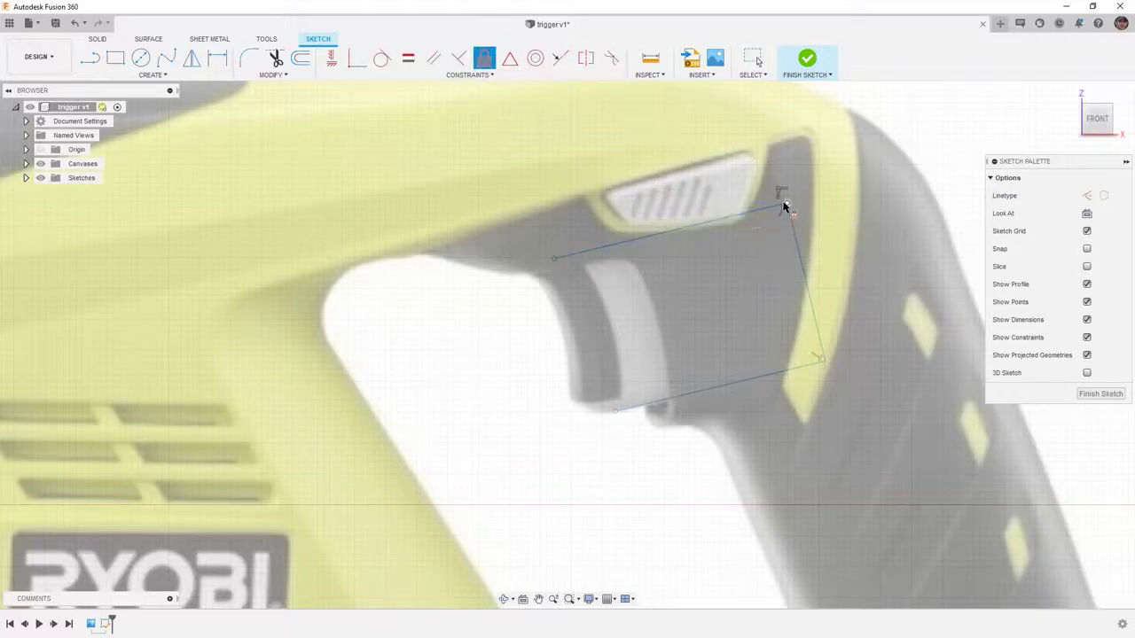
key("Escape")
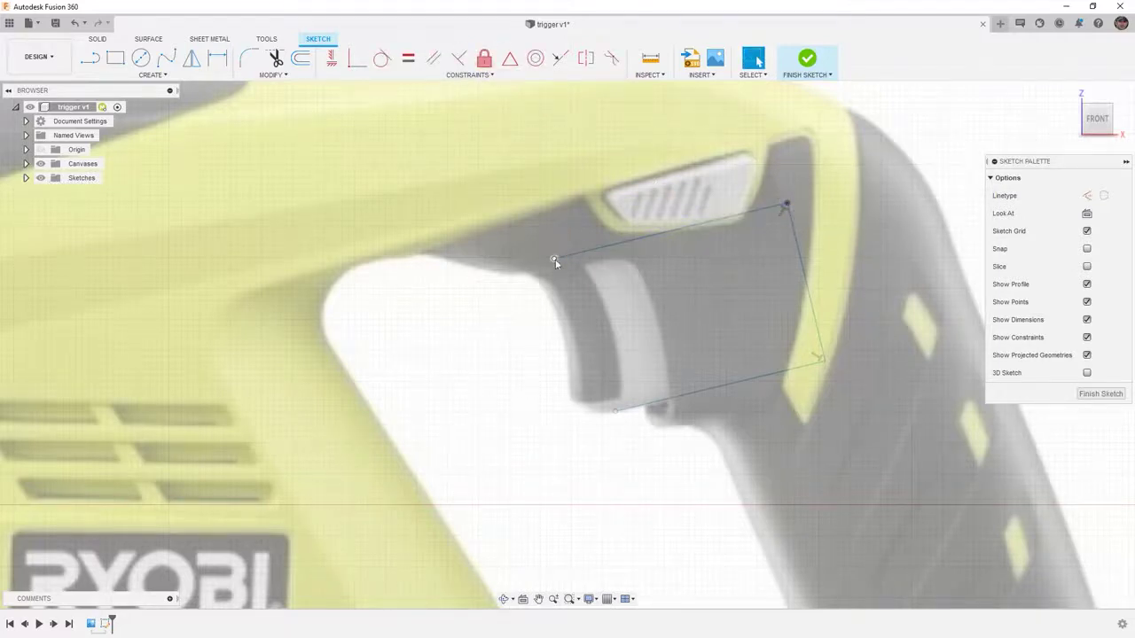
Step: Drag the outline's top-left corner up along the trigger's top edge
mouse_move(556, 263)
left_mouse_down()
mouse_move(560, 272)
mouse_move(552, 245)
mouse_move(560, 280)
mouse_move(555, 237)
mouse_move(559, 264)
mouse_move(555, 251)
left_mouse_up()
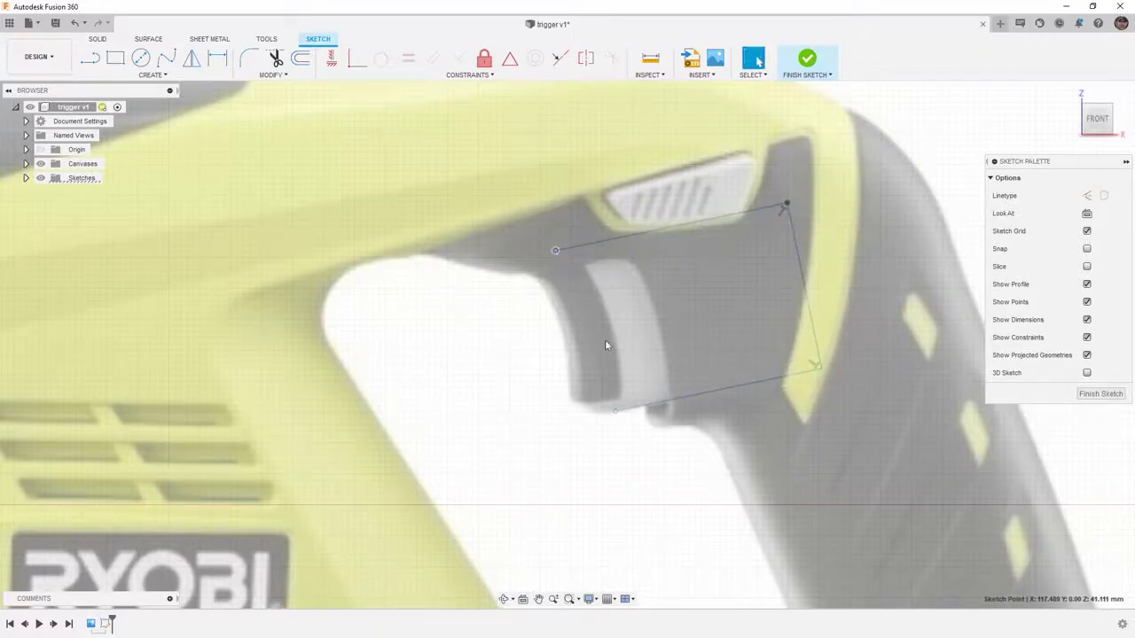
left_click(608, 435)
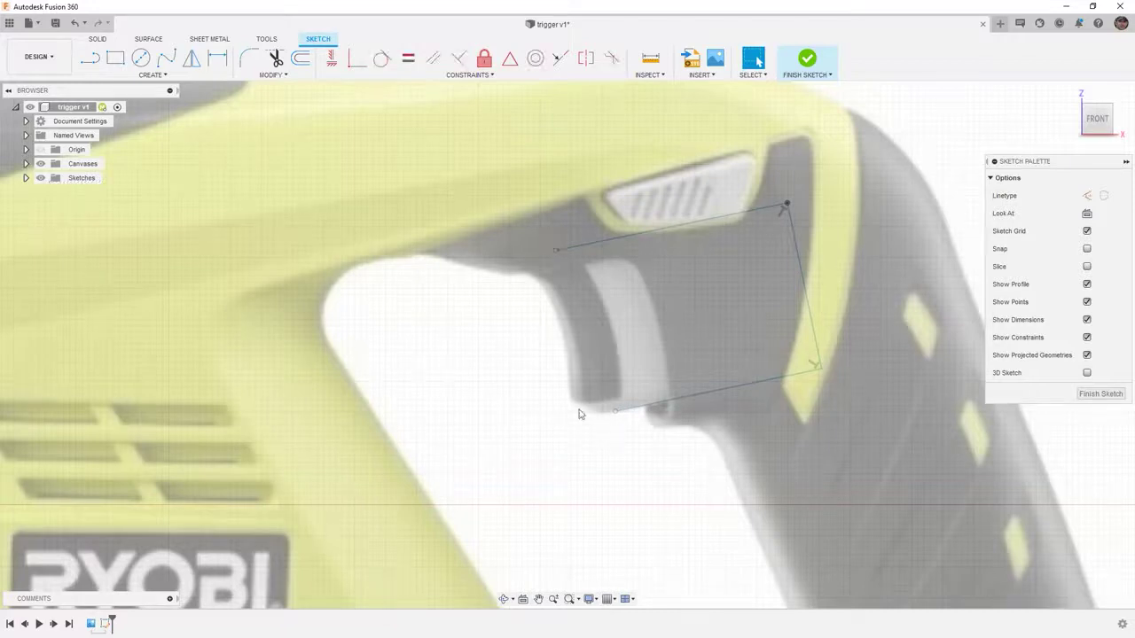
left_click(225, 62)
Step: Dimension the distance between the outline's top and bottom lines as 30 mm
left_click(618, 244)
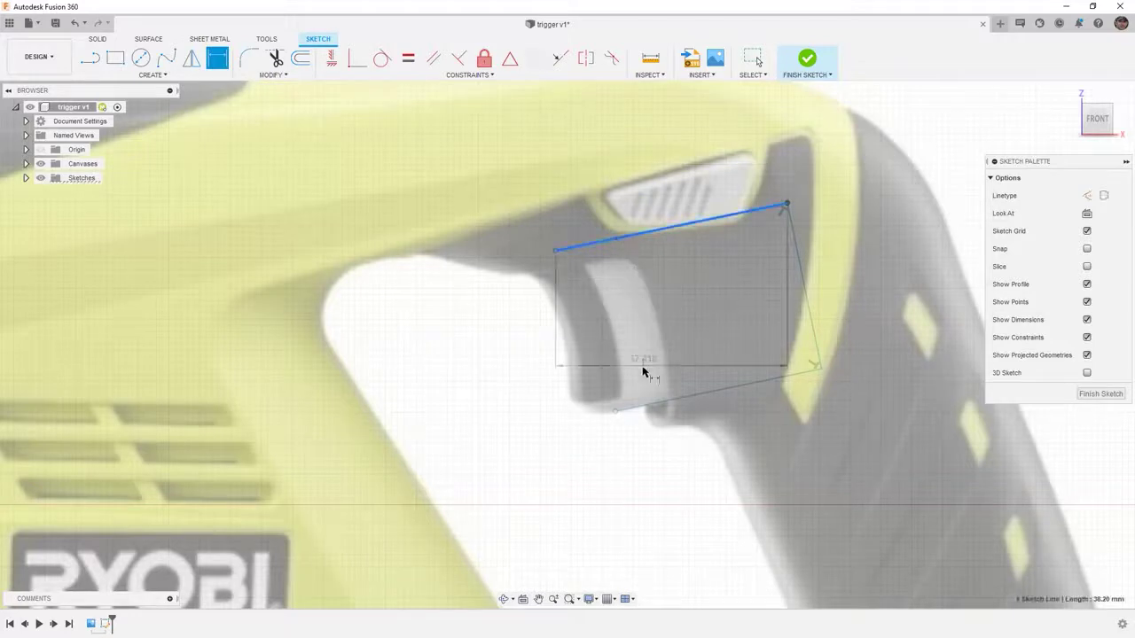
left_click(640, 405)
left_click(627, 344)
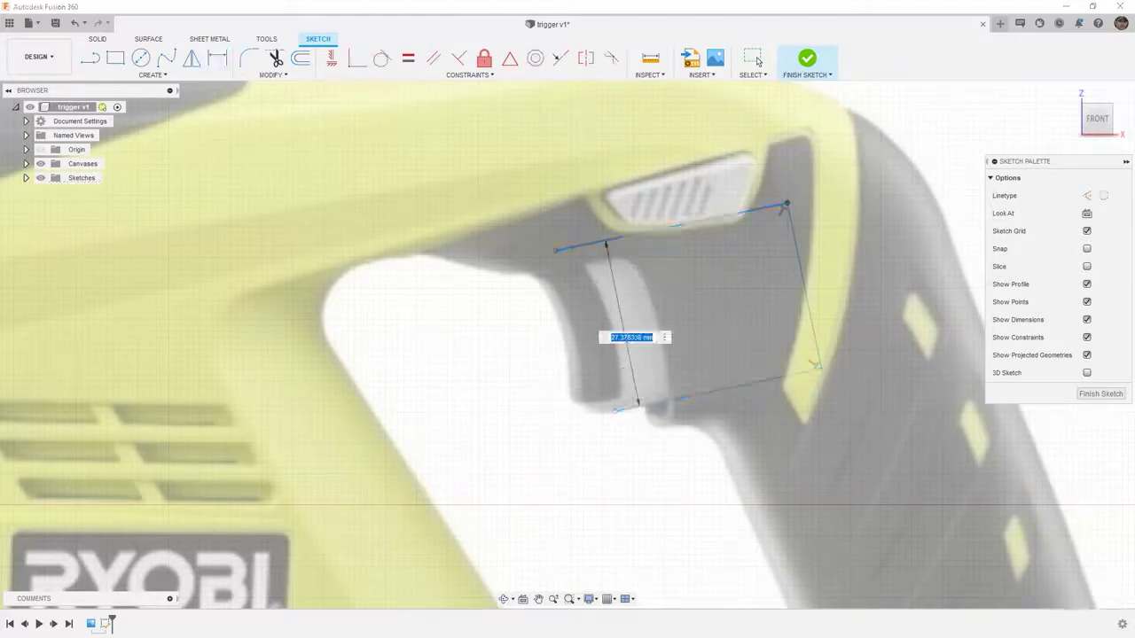
type("30")
key("Return")
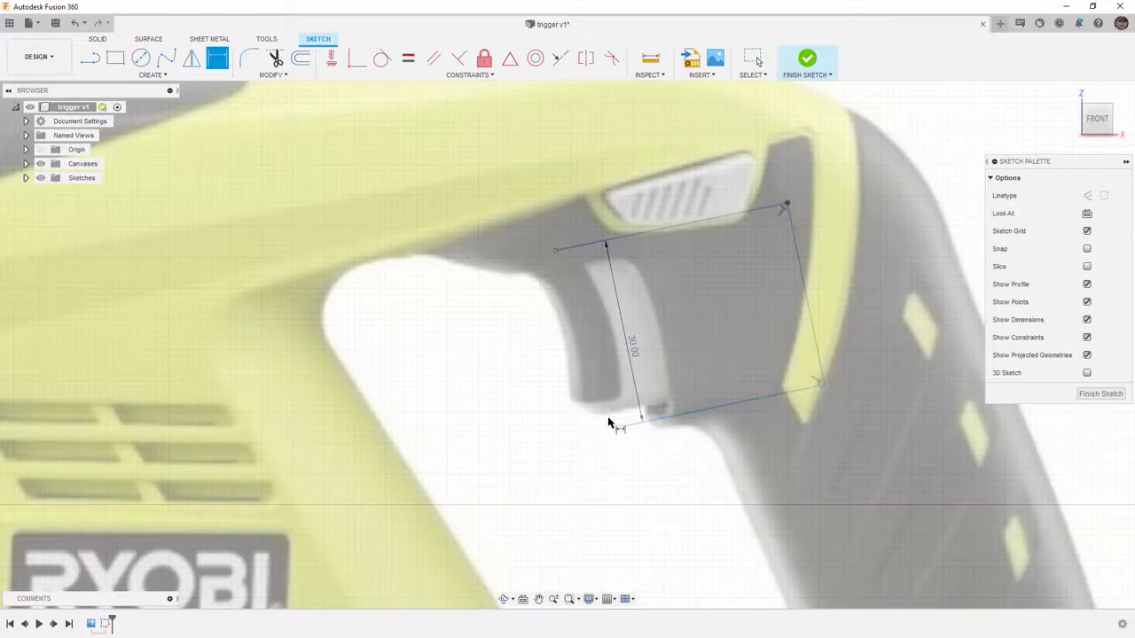
key("Escape")
Step: Select the outline's top-right corner point and unfix it
left_click(656, 416)
key("Escape")
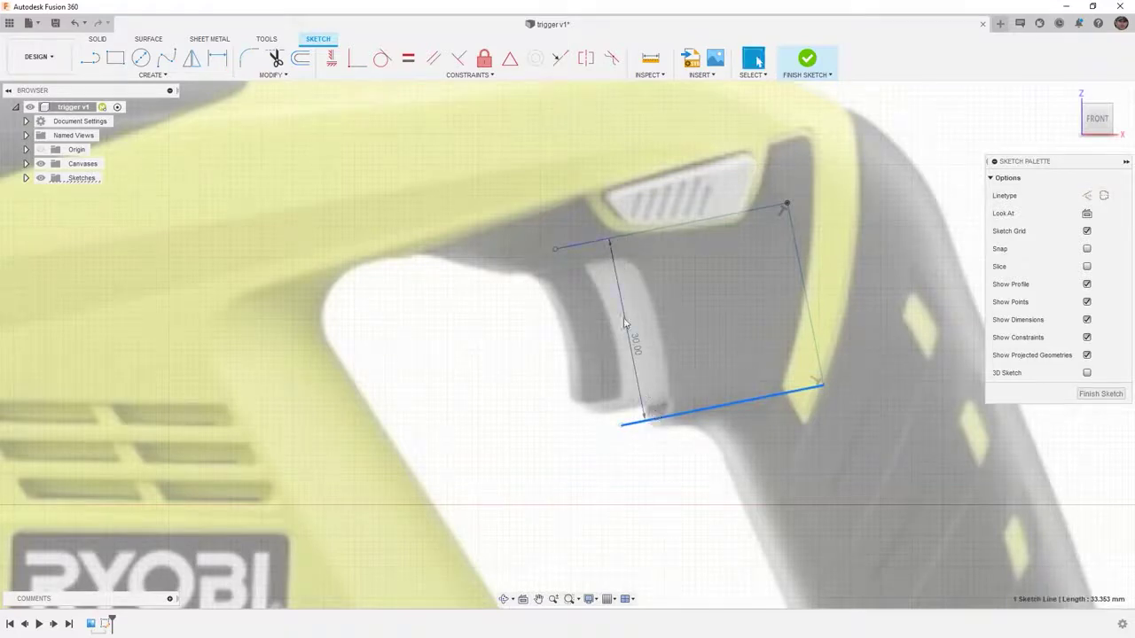
left_click(787, 204)
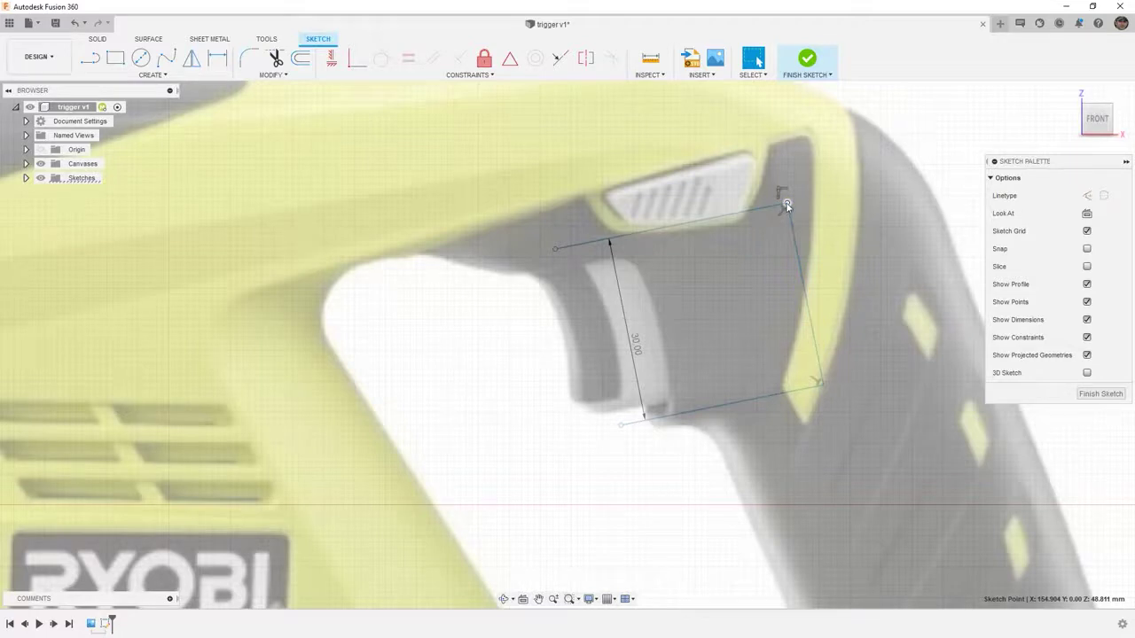
left_click(485, 59)
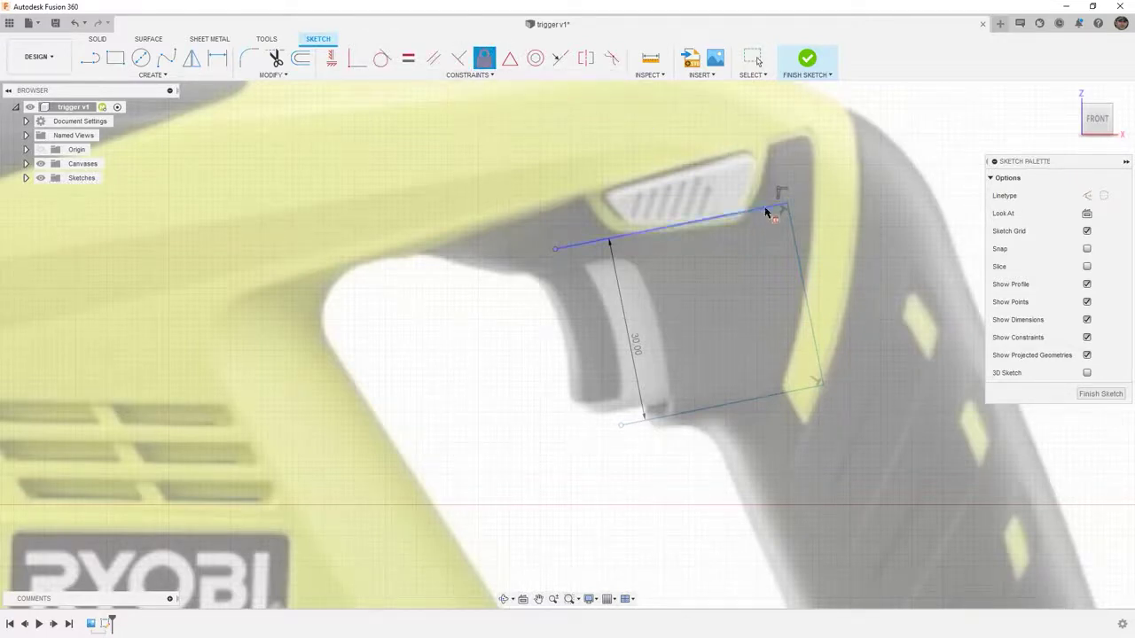
Step: Drag the top-right, bottom-left and bottom-right corners onto the trigger's edges, keeping the 30 mm depth
key("Escape")
left_click_drag(785, 204, 778, 193)
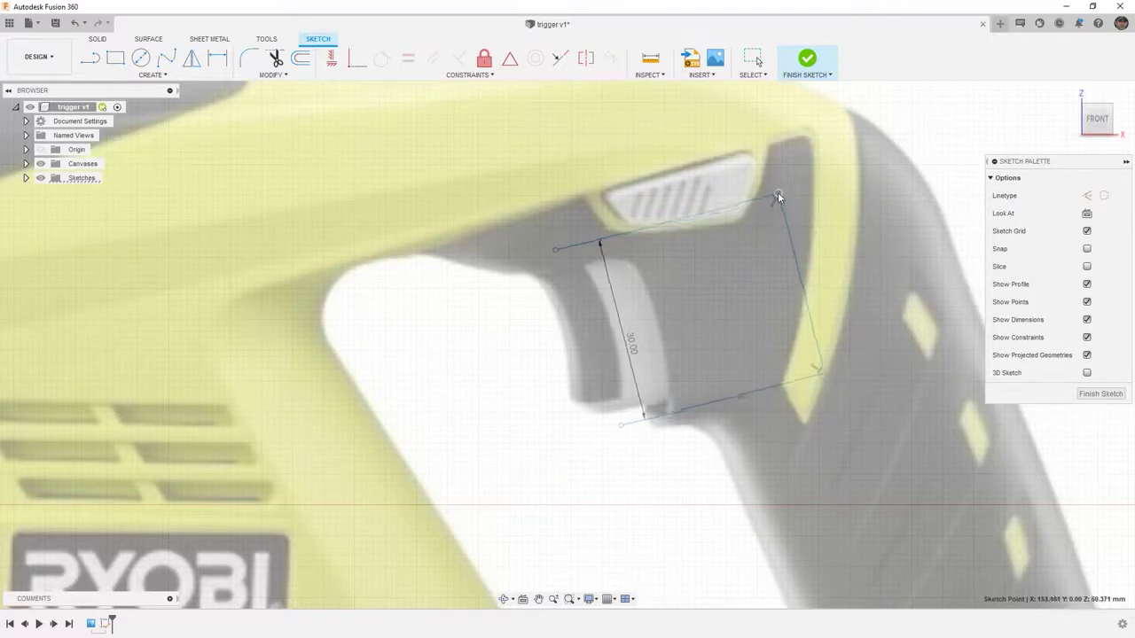
left_click_drag(622, 425, 620, 412)
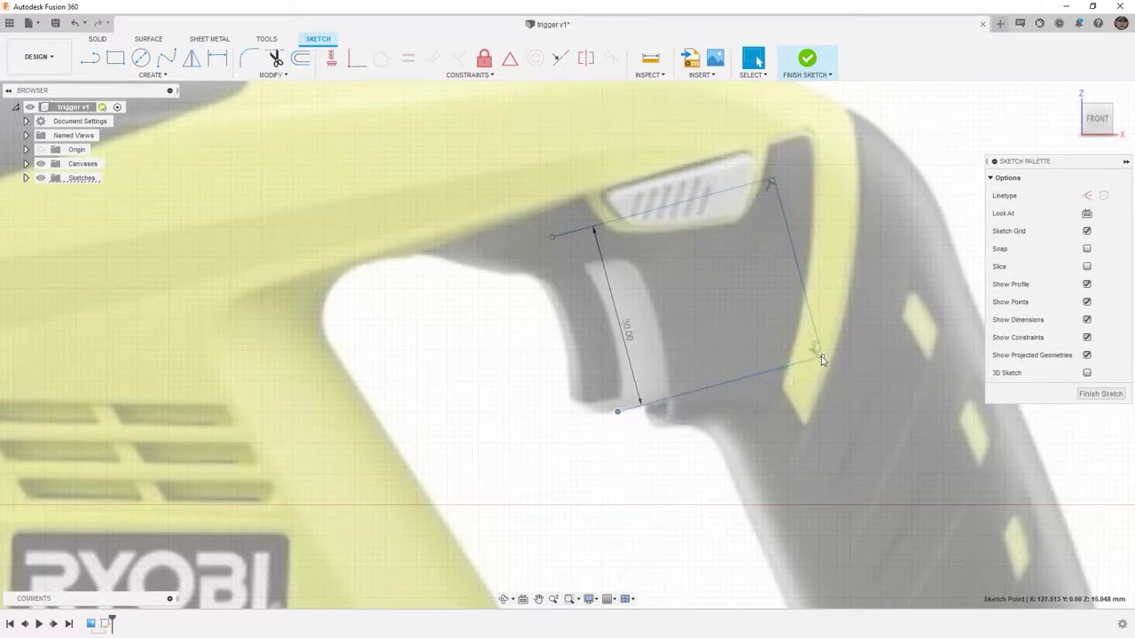
left_click_drag(822, 360, 824, 359)
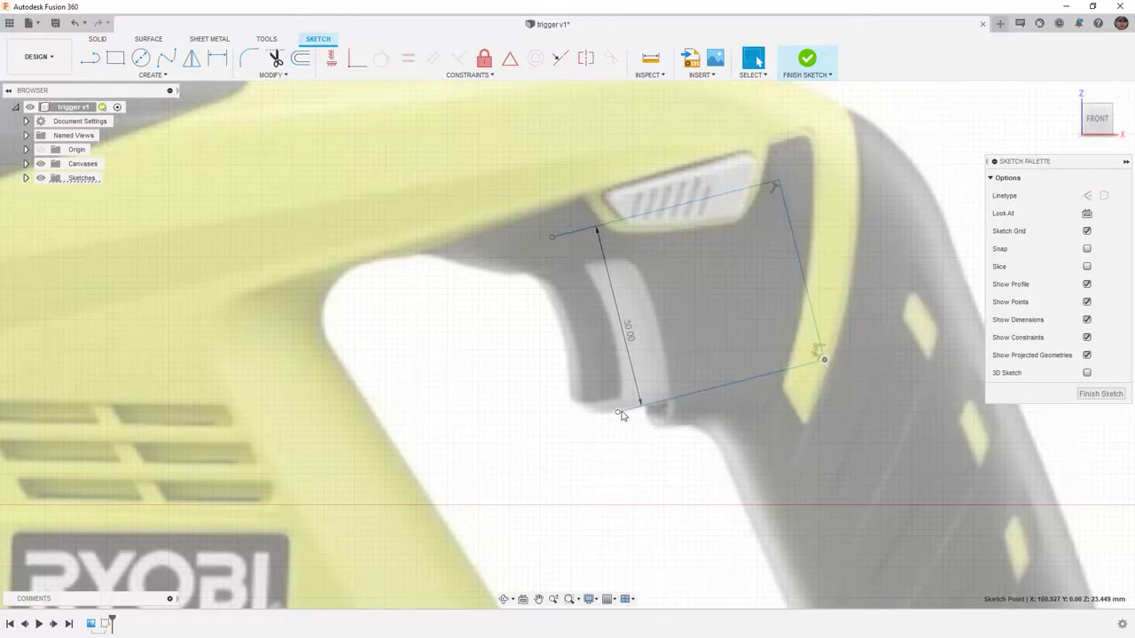
left_click(484, 60)
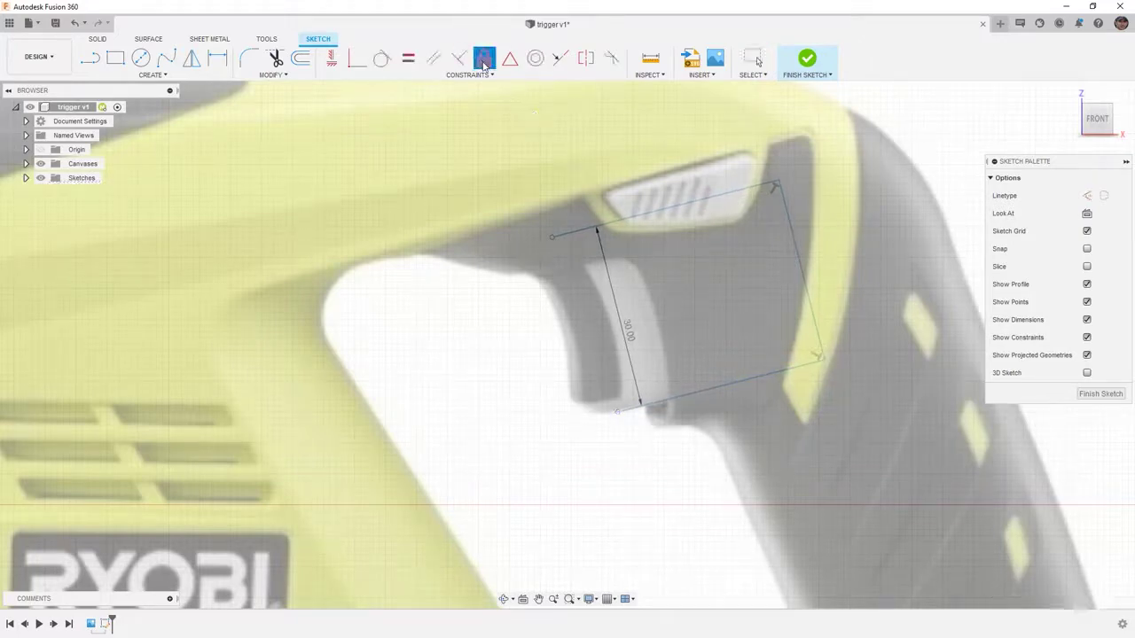
key("Escape")
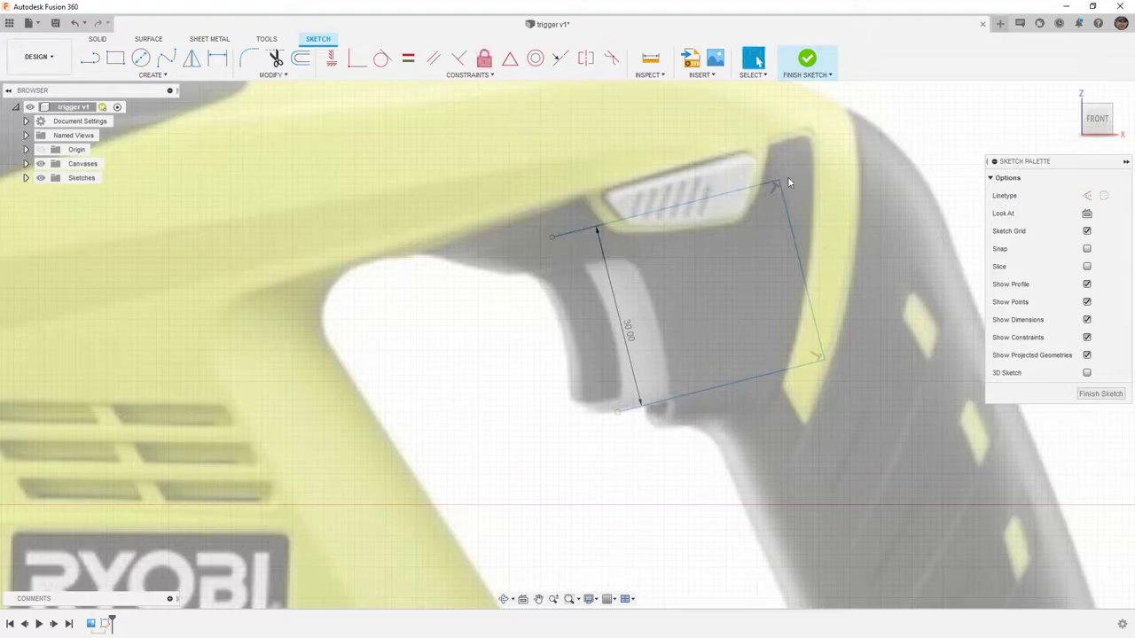
mouse_move(784, 177)
left_mouse_down()
mouse_move(805, 201)
mouse_move(800, 184)
mouse_move(785, 185)
left_mouse_up()
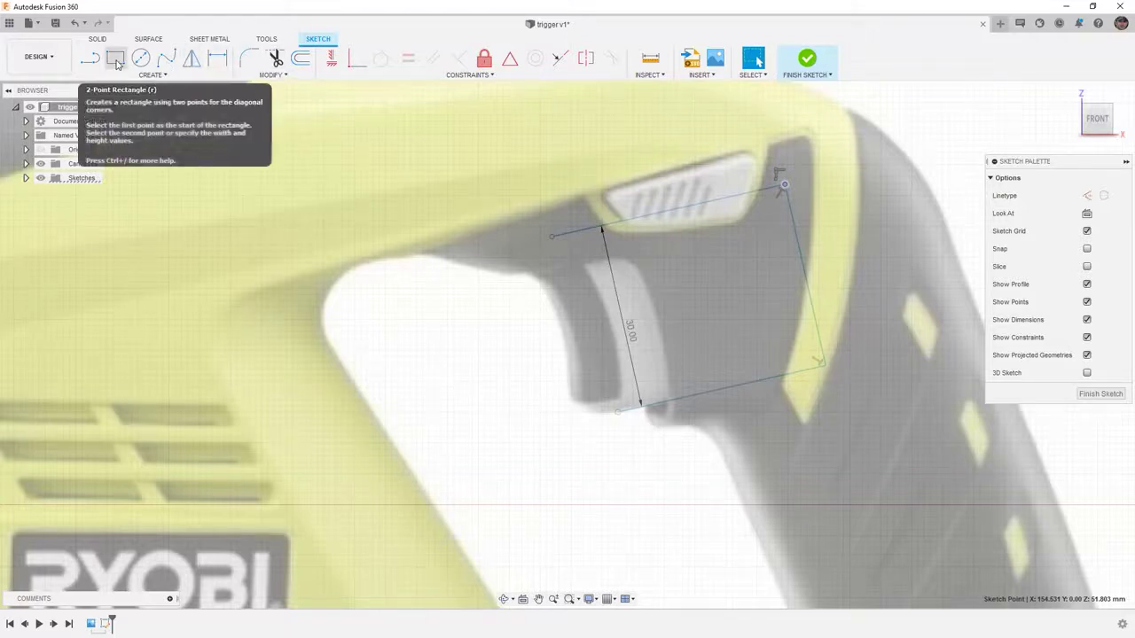
Step: Draw a thin angled 3-point rectangle extending rearward from the outline's right edge
left_click(115, 60)
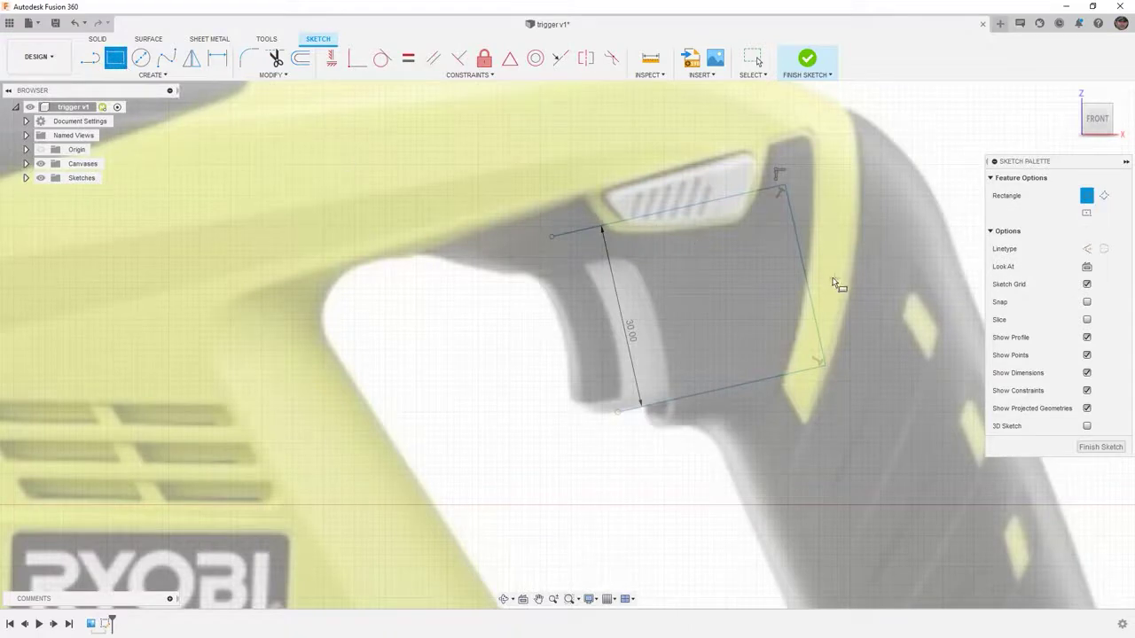
left_click(800, 253)
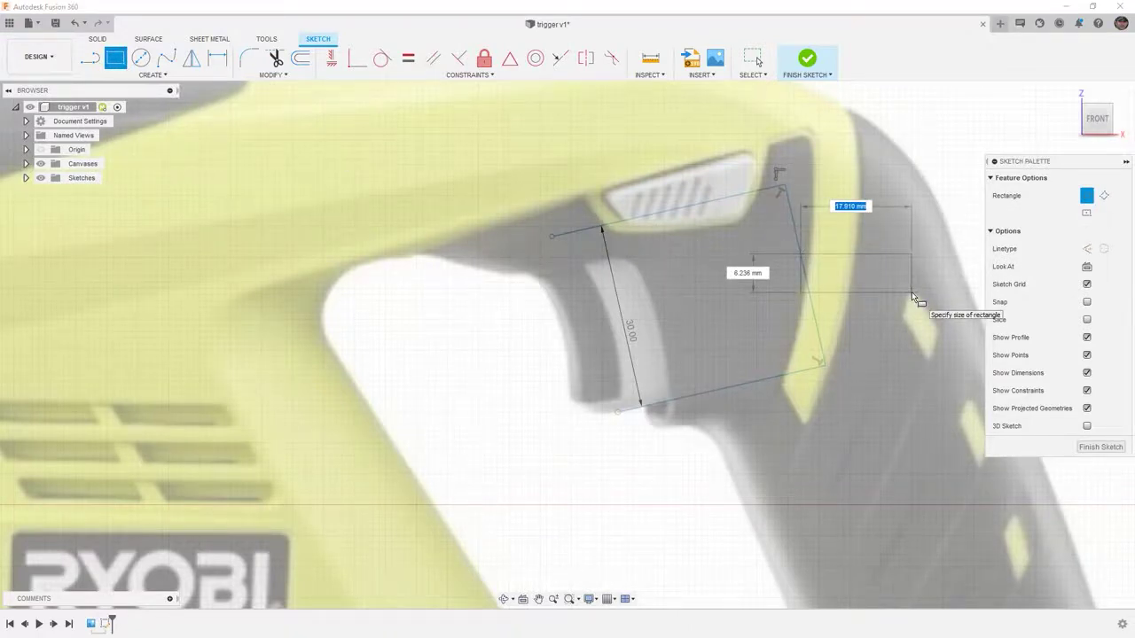
left_click(1103, 197)
left_click(801, 250)
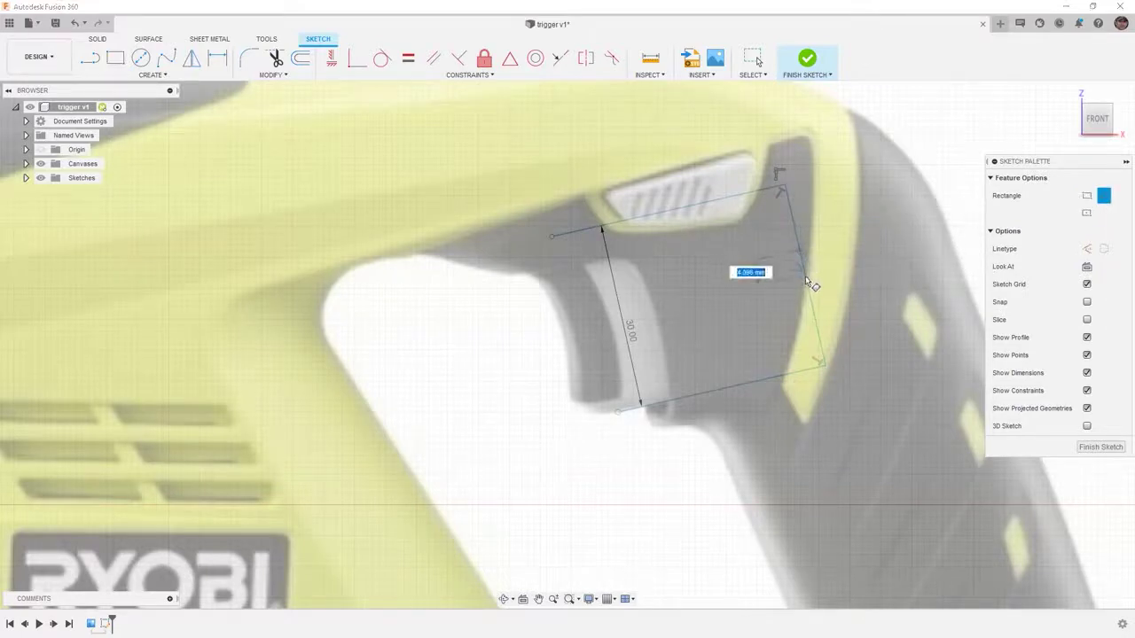
left_click(807, 282)
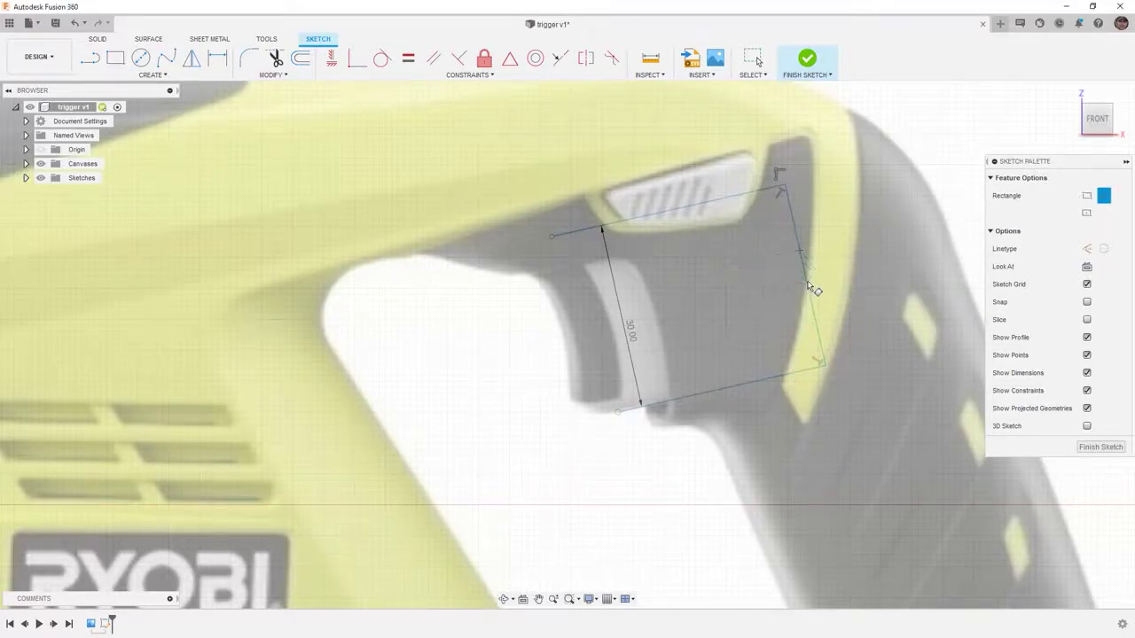
left_click(919, 247)
key("Escape")
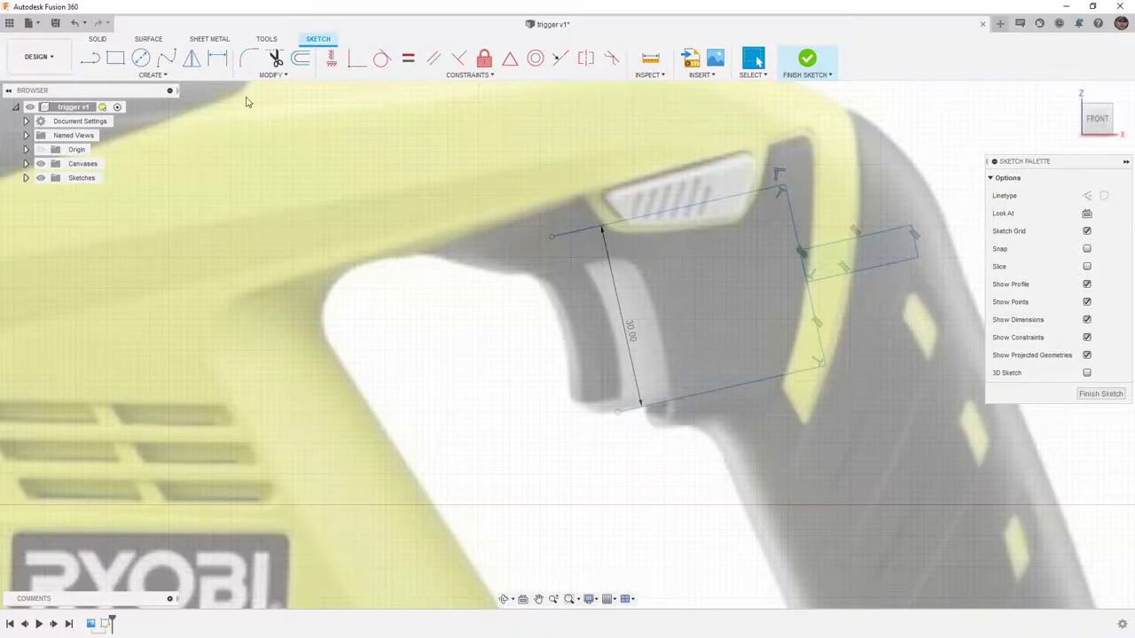
left_click(217, 59)
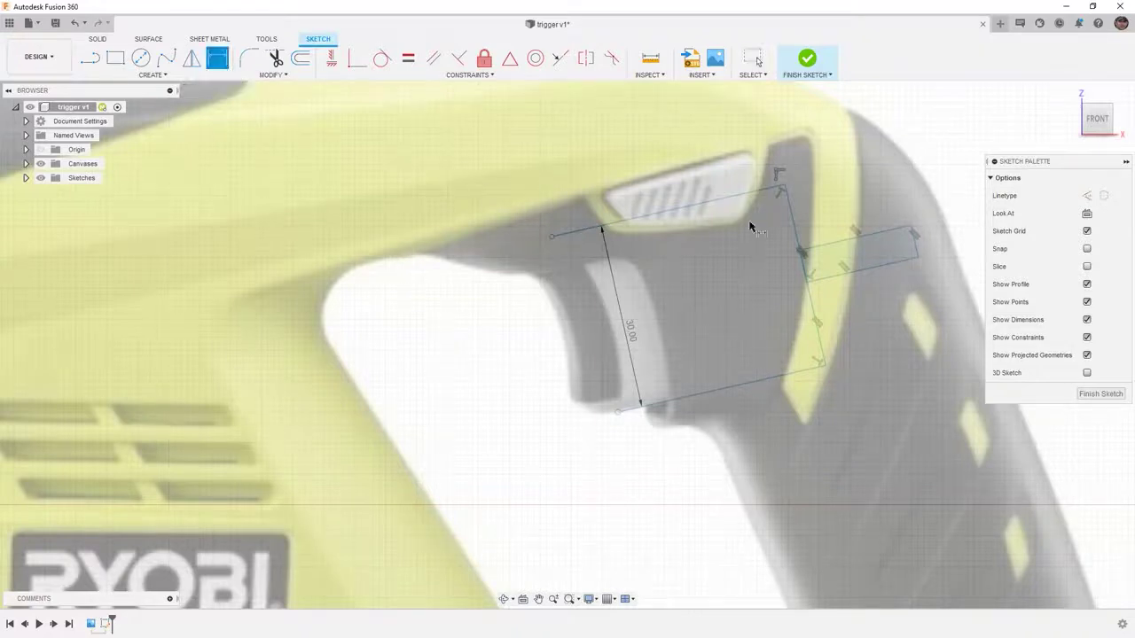
Step: Add an aligned 5.00 mm width dimension to the small rectangle's short edge
left_click(916, 243)
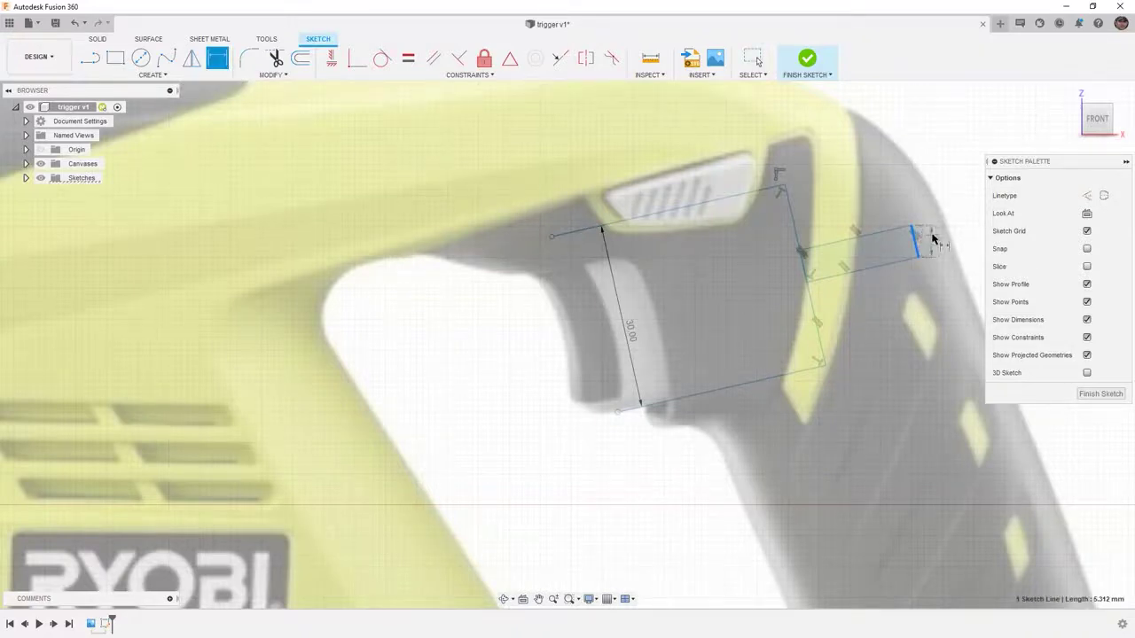
right_click(931, 239)
left_click(925, 309)
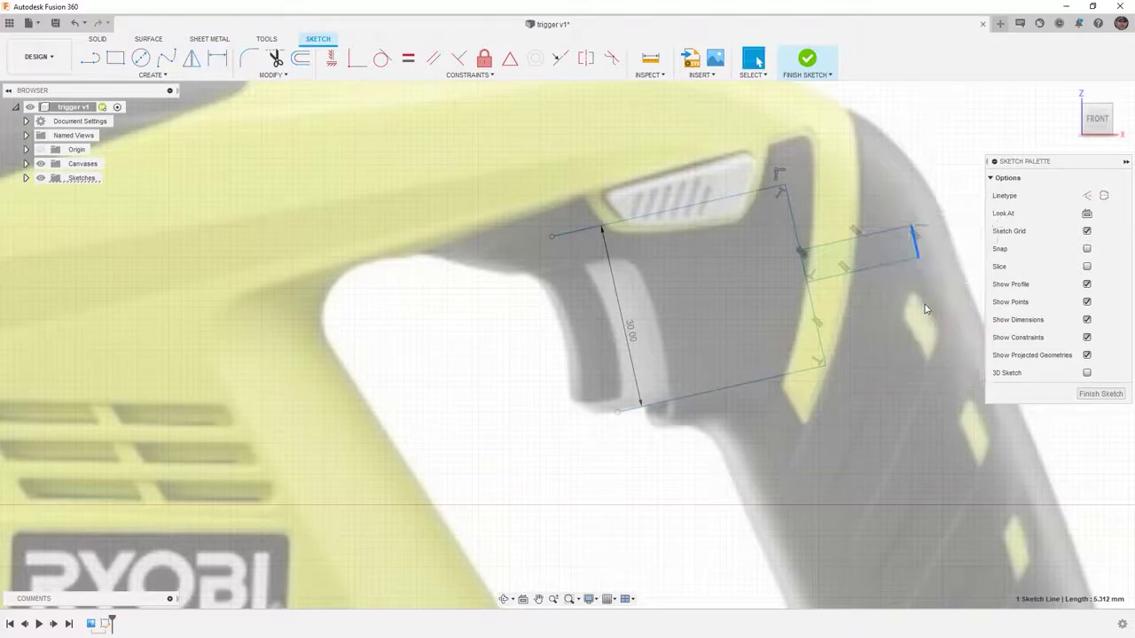
middle_click_drag(932, 256, 581, 304)
key("d")
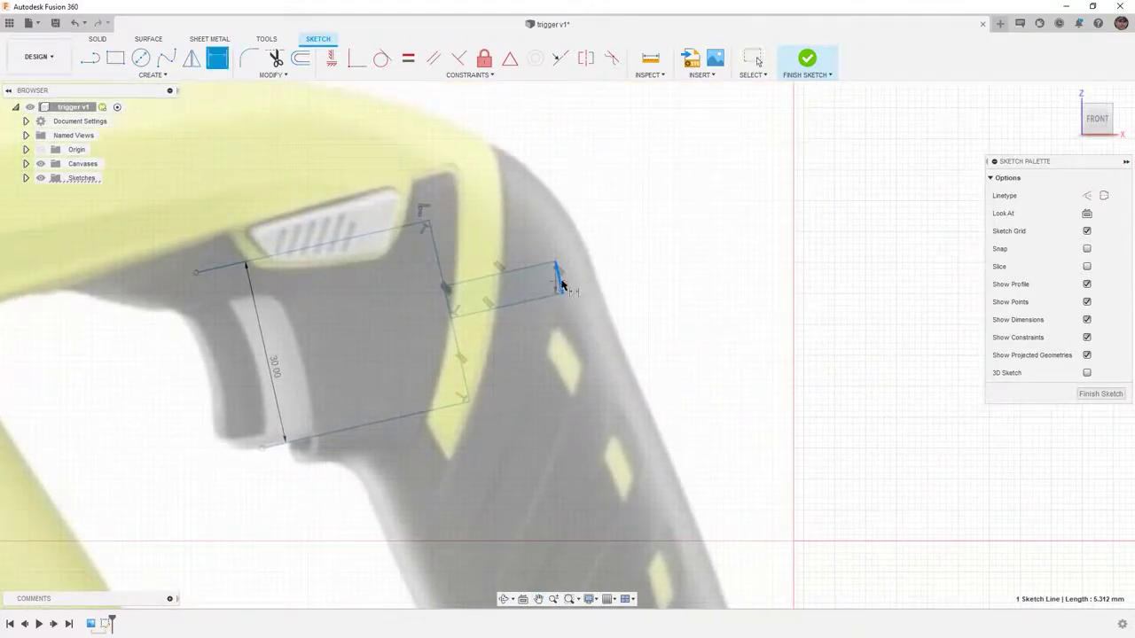
right_click(579, 275)
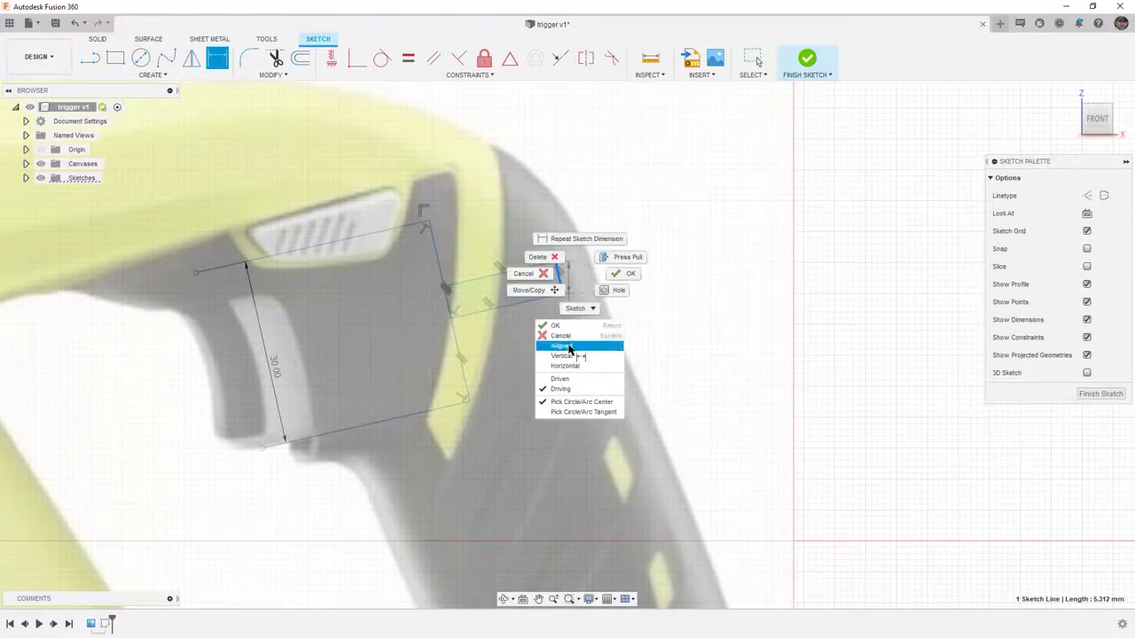
left_click(562, 346)
left_click(619, 268)
key("Return")
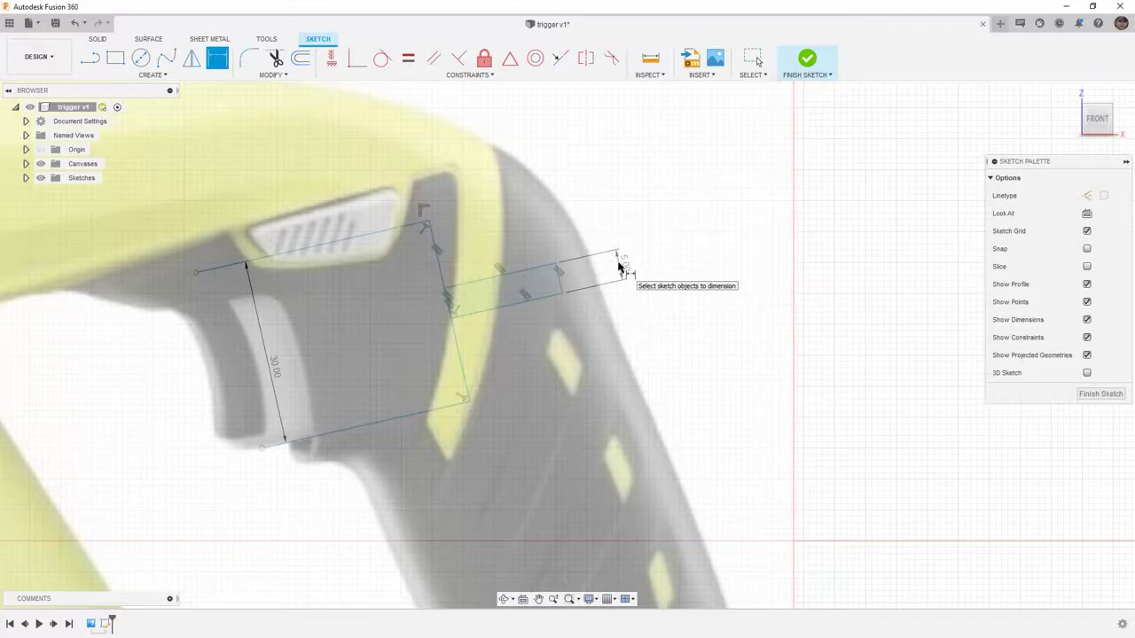
Step: Dimension the small rectangle's upper line 12.50 mm below the trigger outline's top edge
left_click(416, 226)
left_click(489, 280)
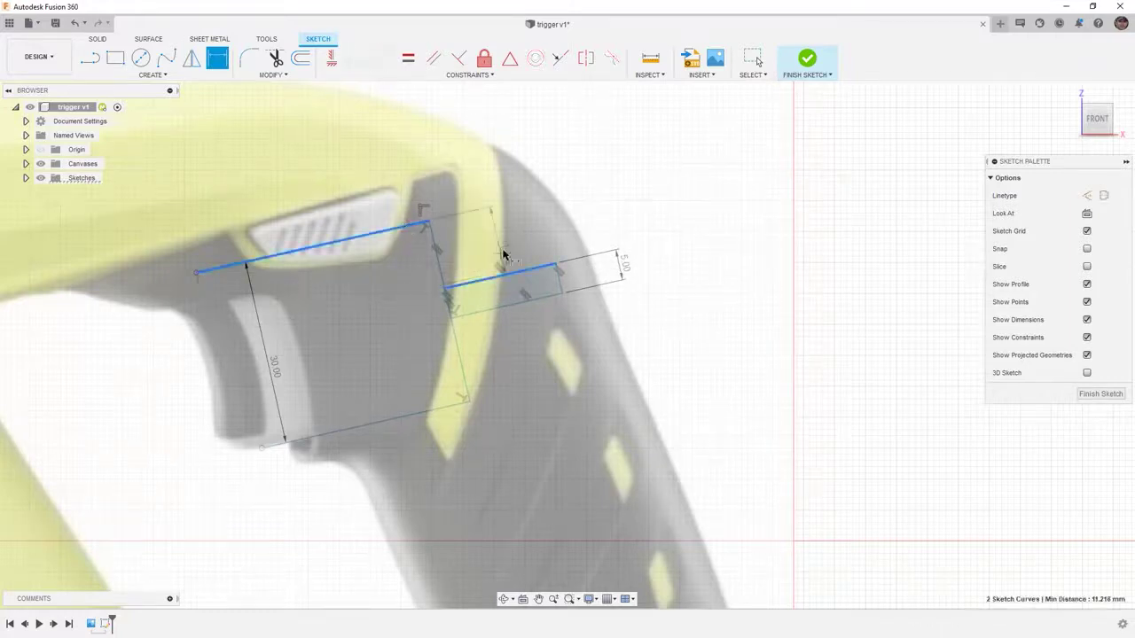
left_click(528, 235)
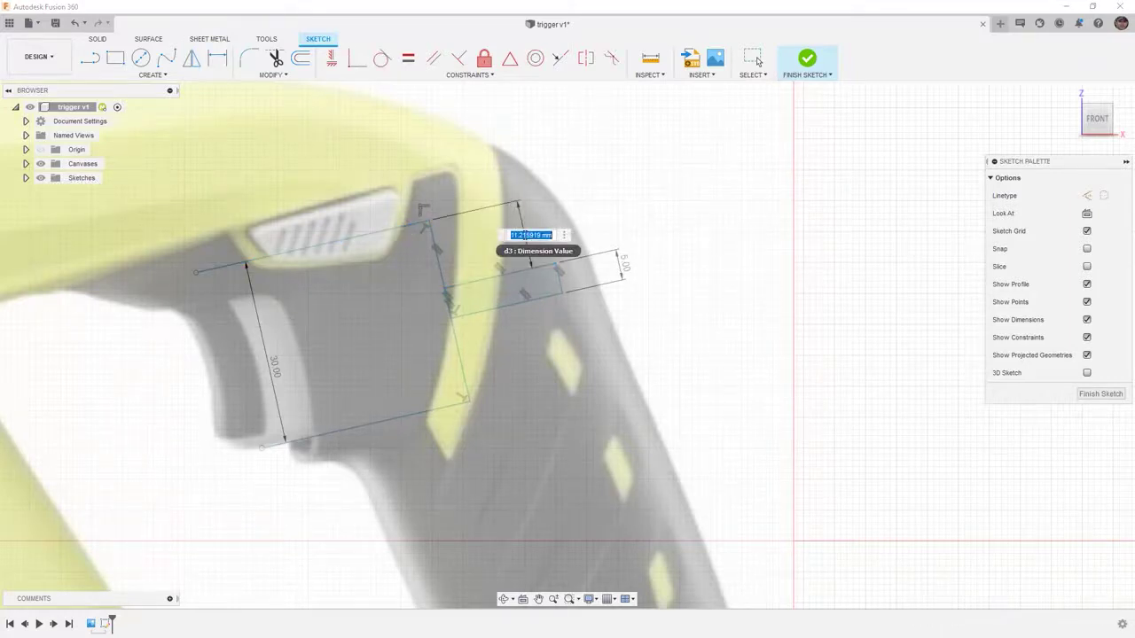
type("12.5")
key("Return")
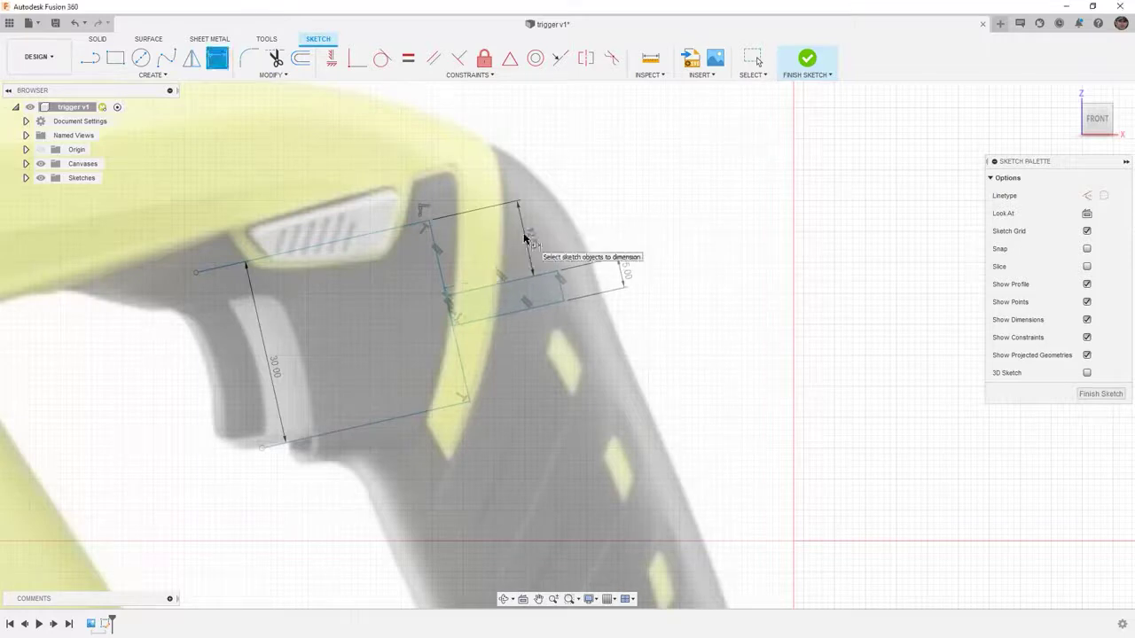
Step: Set the small rectangle's upper line length to 20.00 mm
left_click(496, 289)
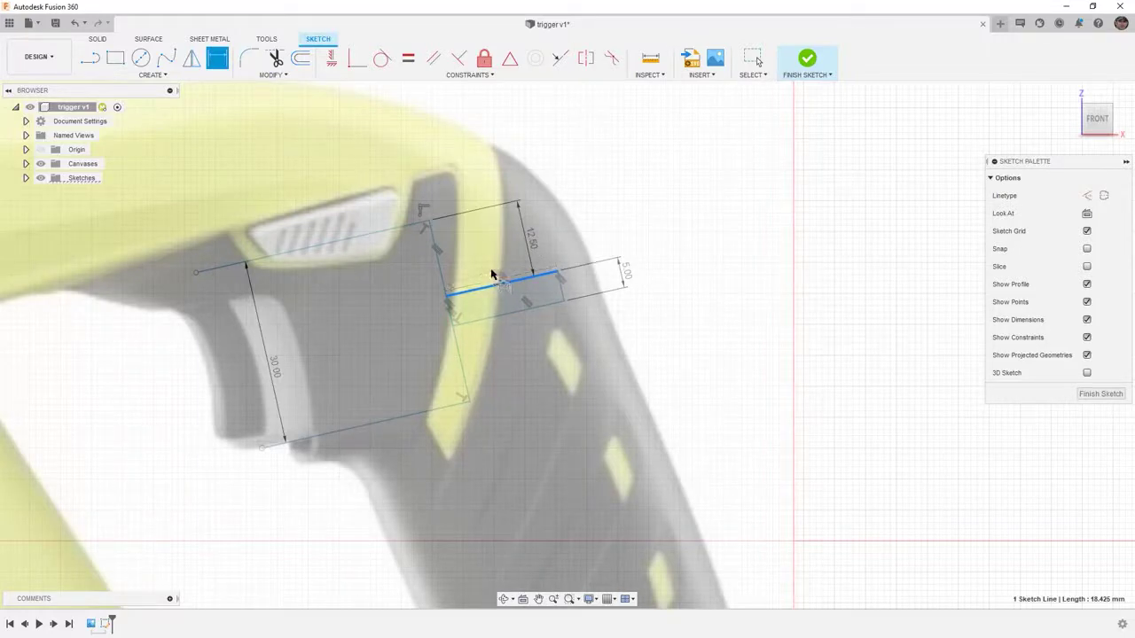
left_click(502, 276)
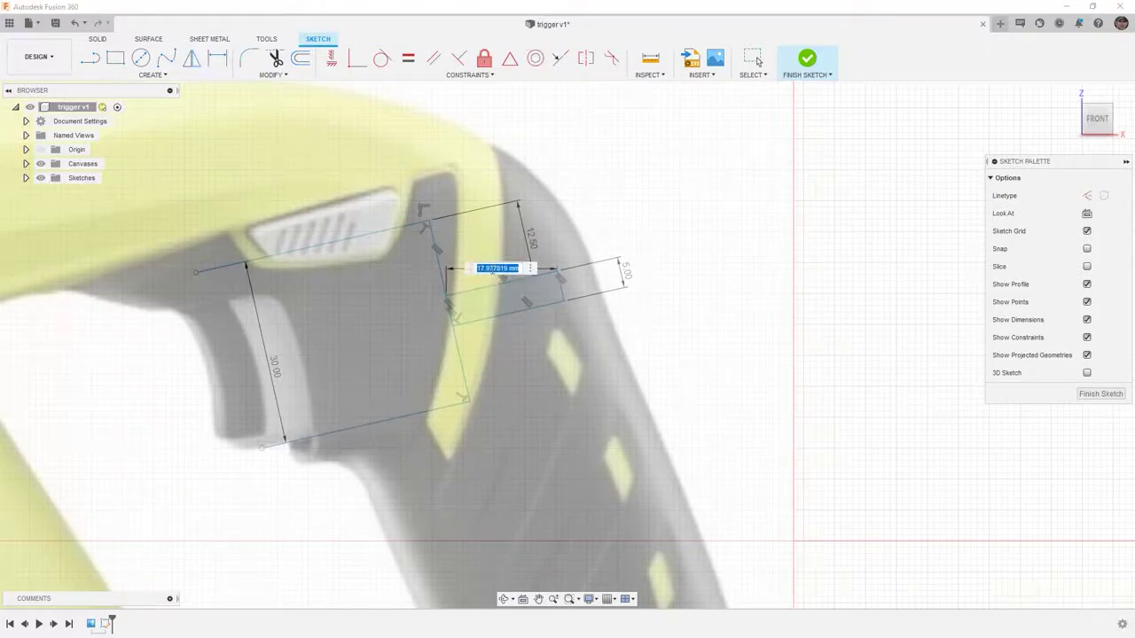
key("Return")
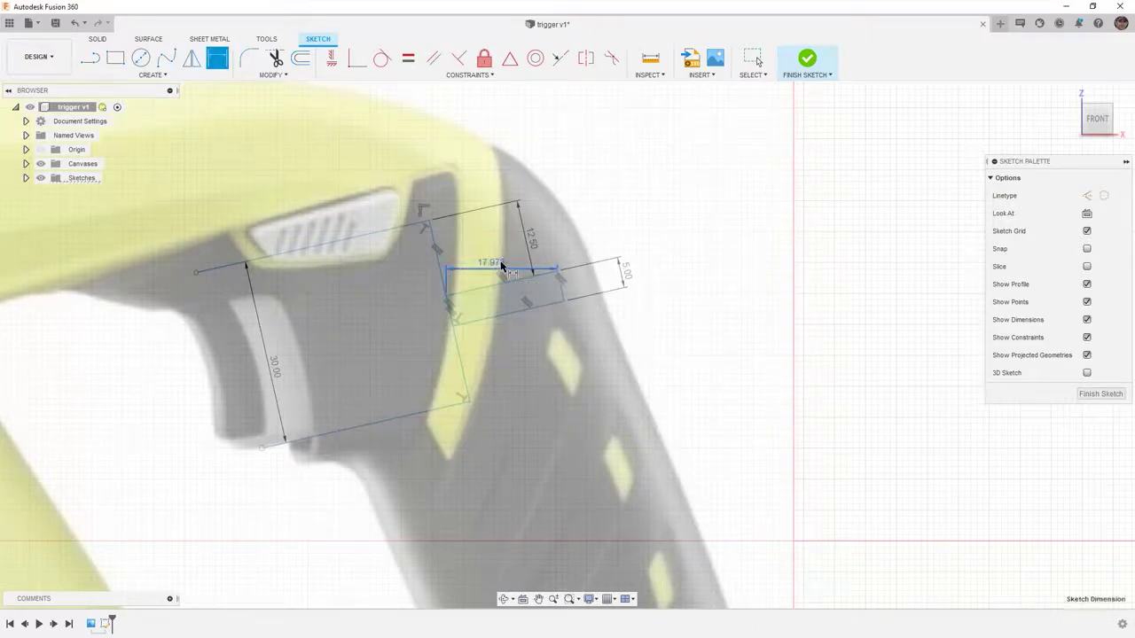
key("ctrl+z")
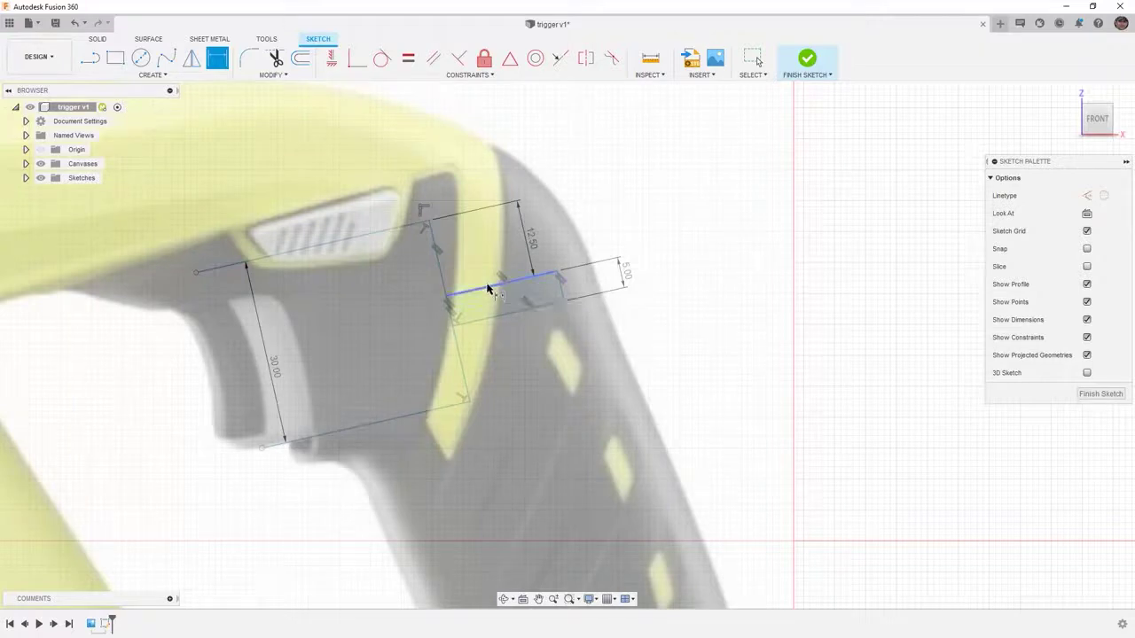
left_click(487, 287)
right_click(480, 255)
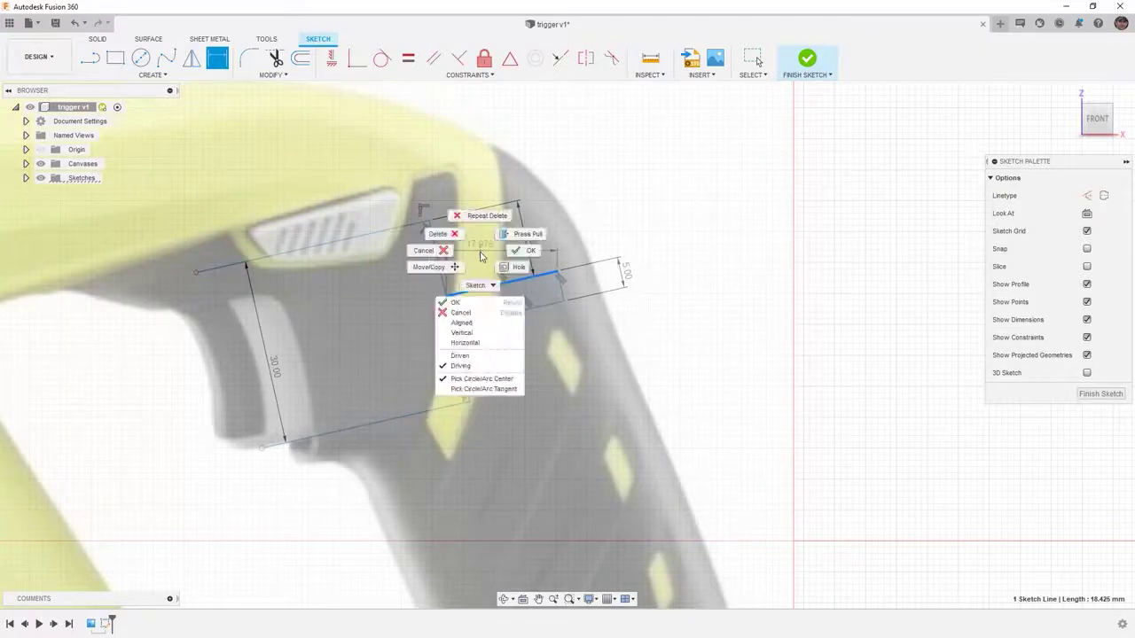
left_click(471, 315)
left_click(477, 257)
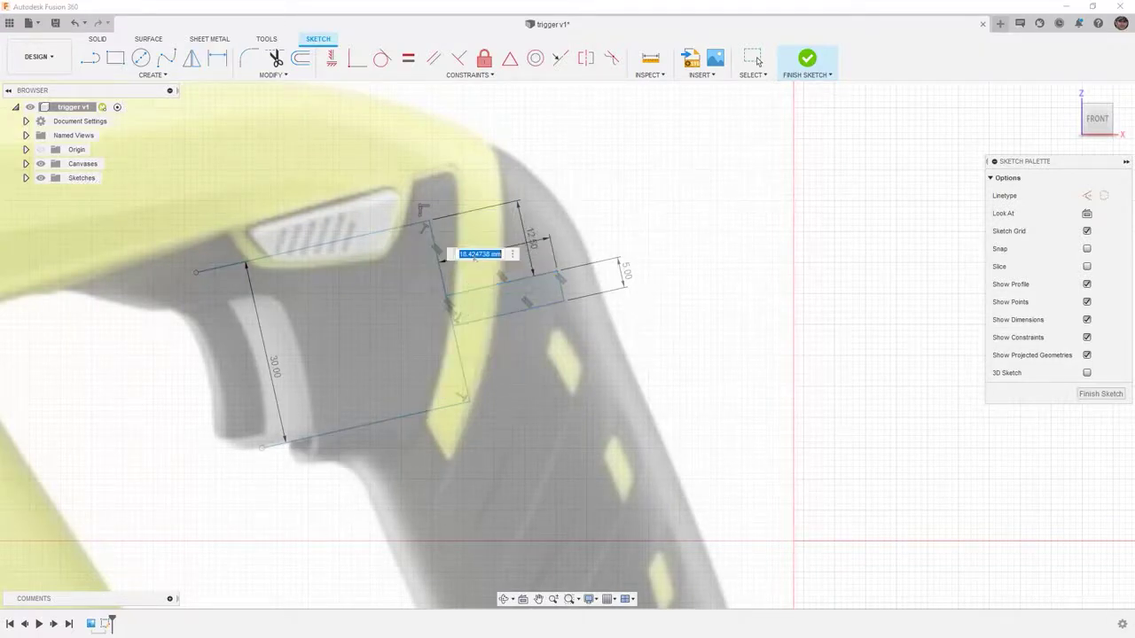
type("20")
key("Return")
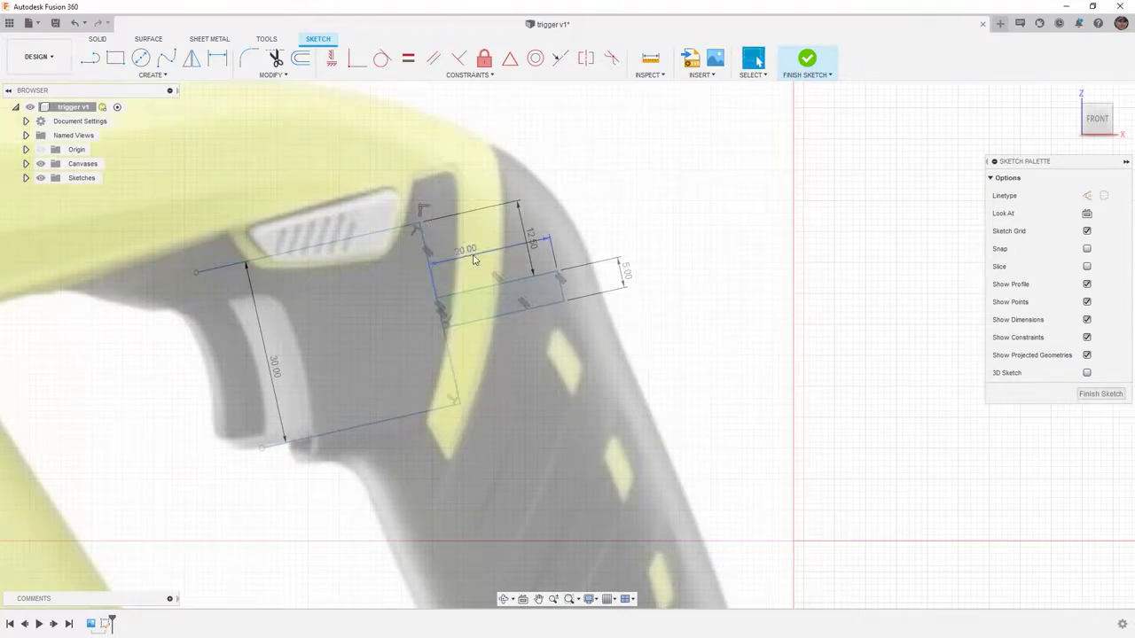
scroll(448, 266, "down", 1)
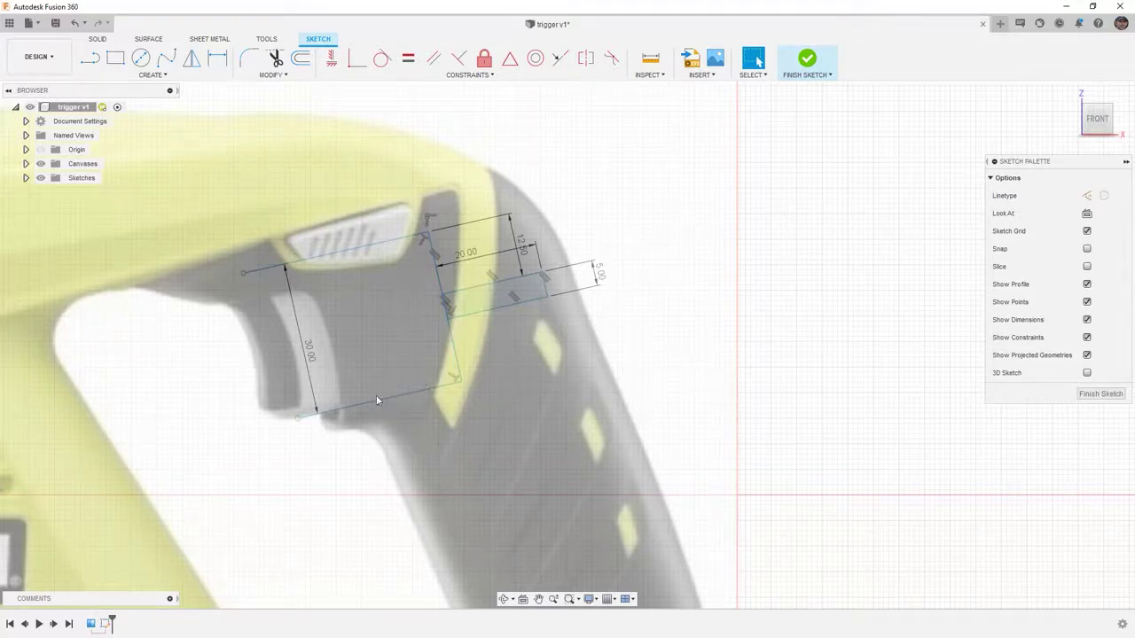
Step: Draw a fit-point spline along the trigger's front from the bottom-left to top-left corner
left_click(166, 60)
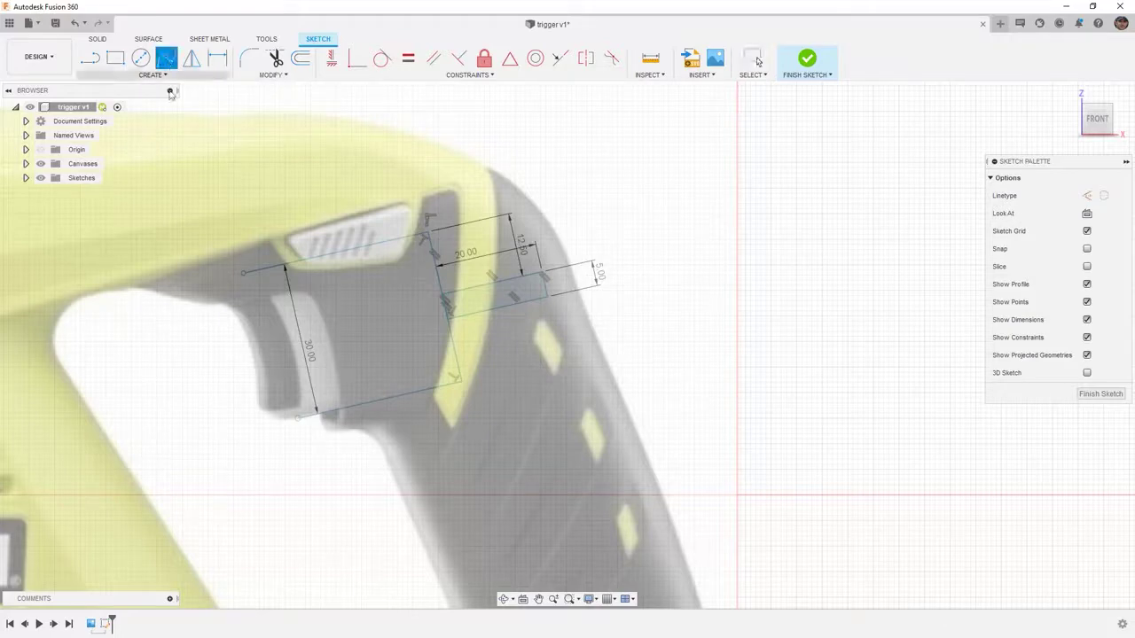
left_click(298, 418)
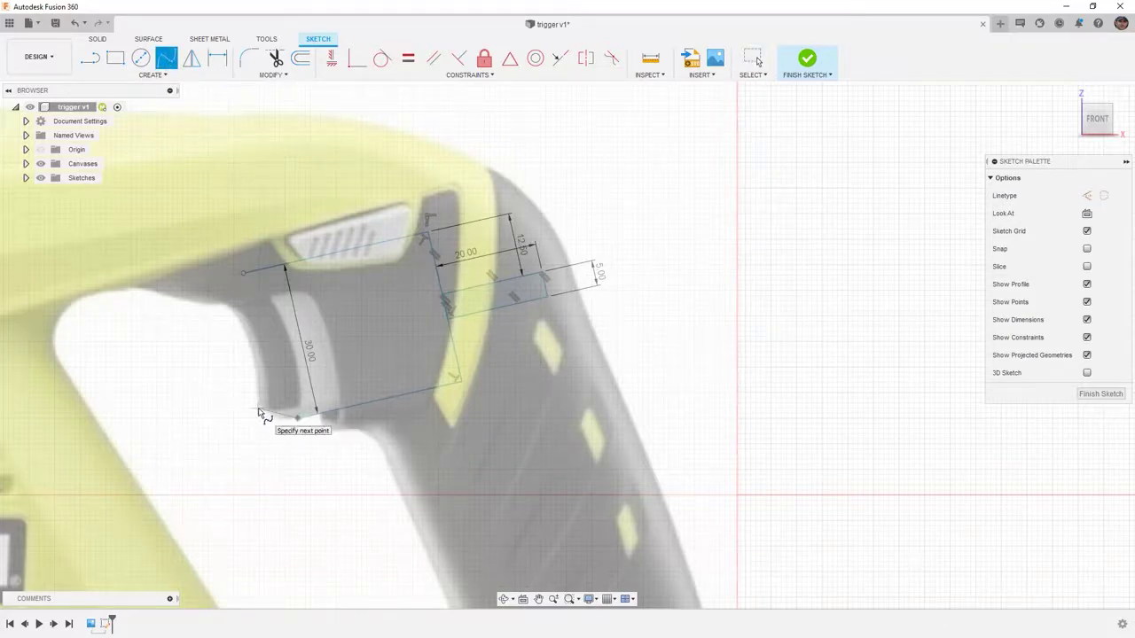
left_click(259, 408)
left_click(254, 355)
left_click(242, 272)
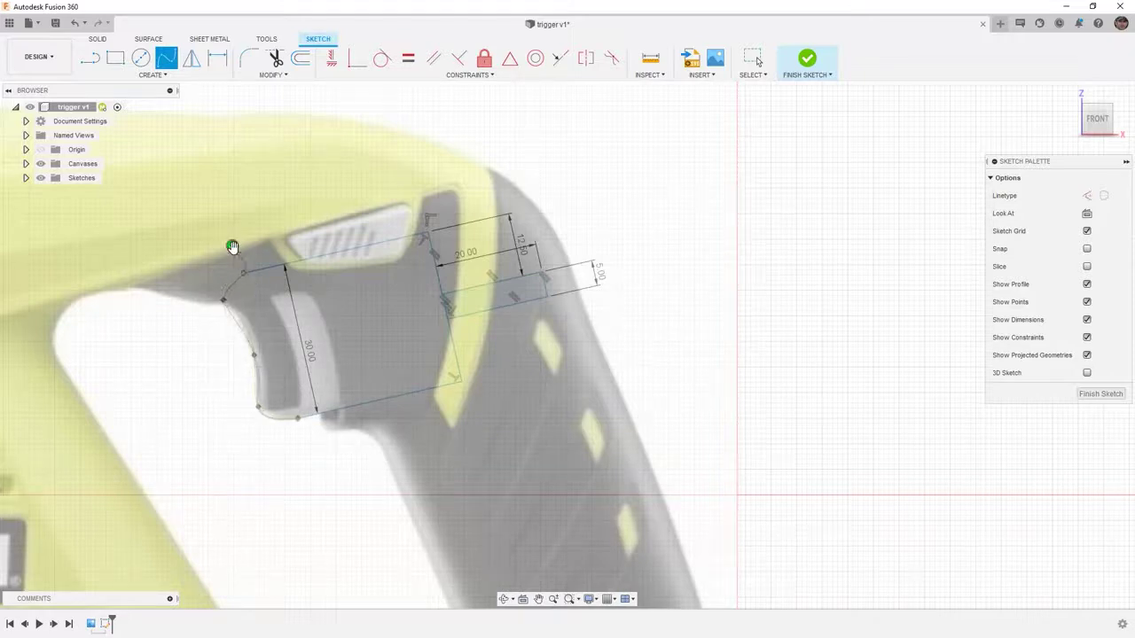
double_click(227, 296)
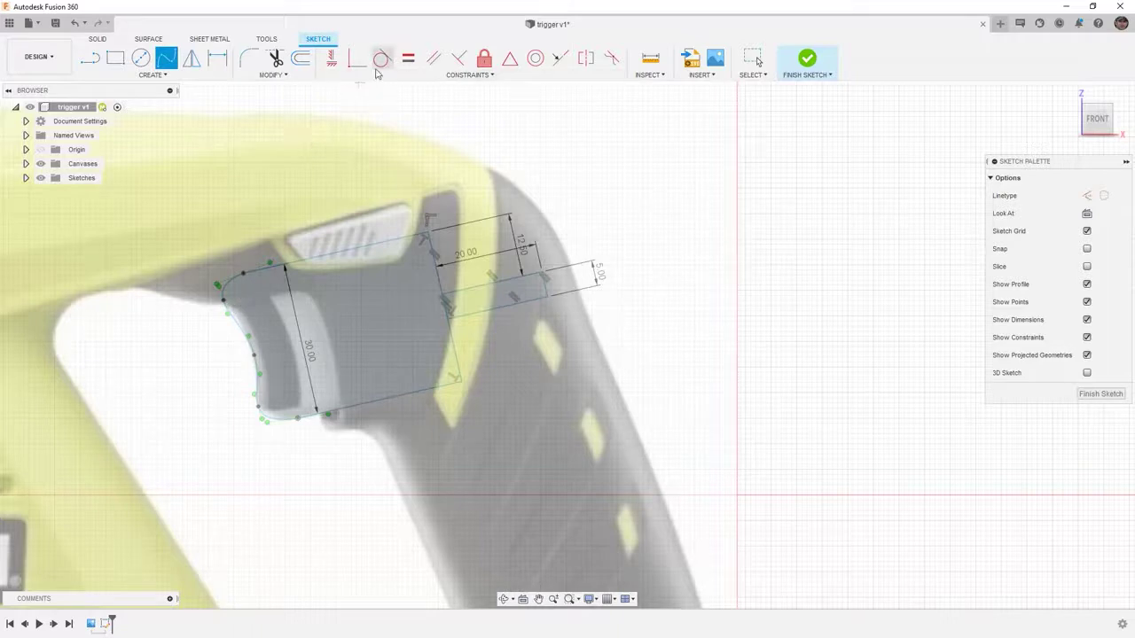
Step: Apply a sketch constraint to the front spline, then clear the selection
left_click(381, 58)
left_click(230, 288)
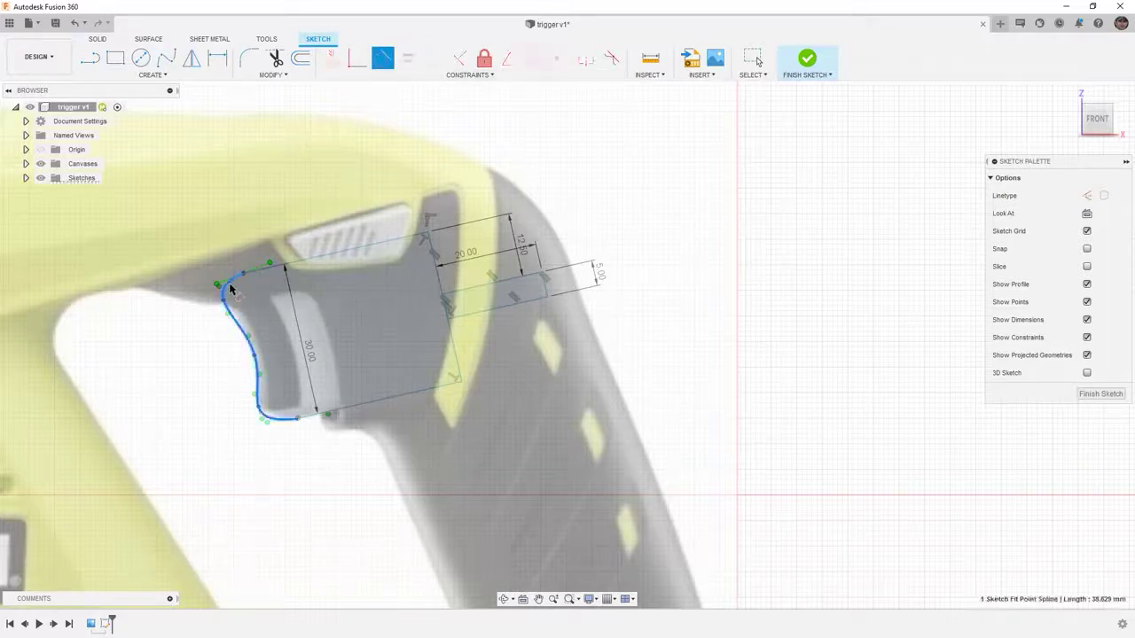
left_click(224, 299)
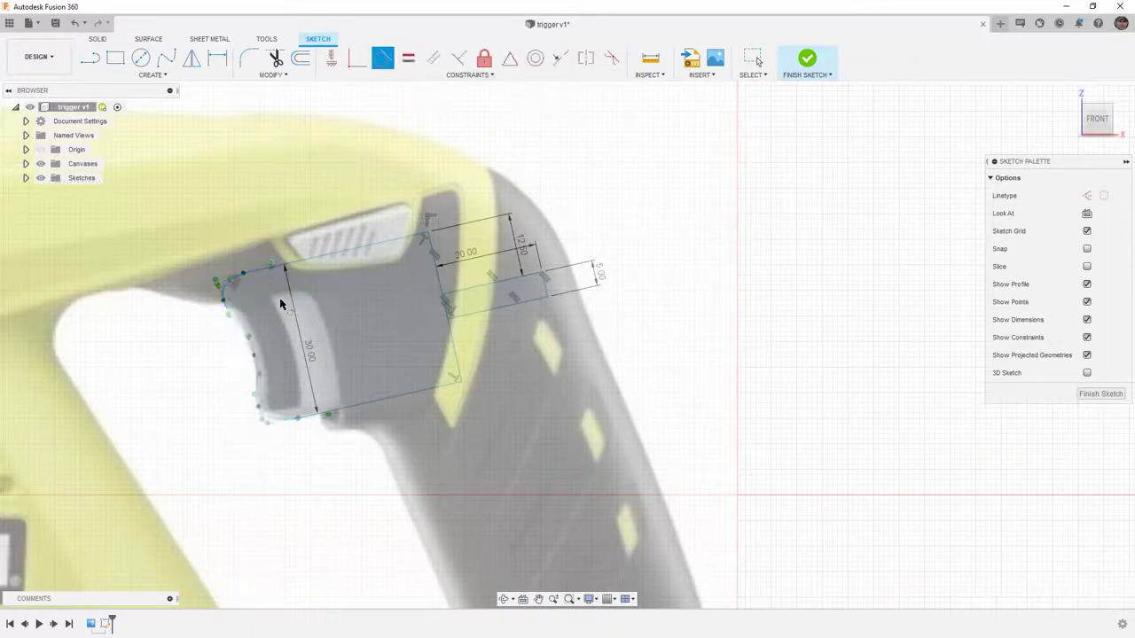
left_click(278, 418)
key("Escape")
scroll(277, 340, "up", 3)
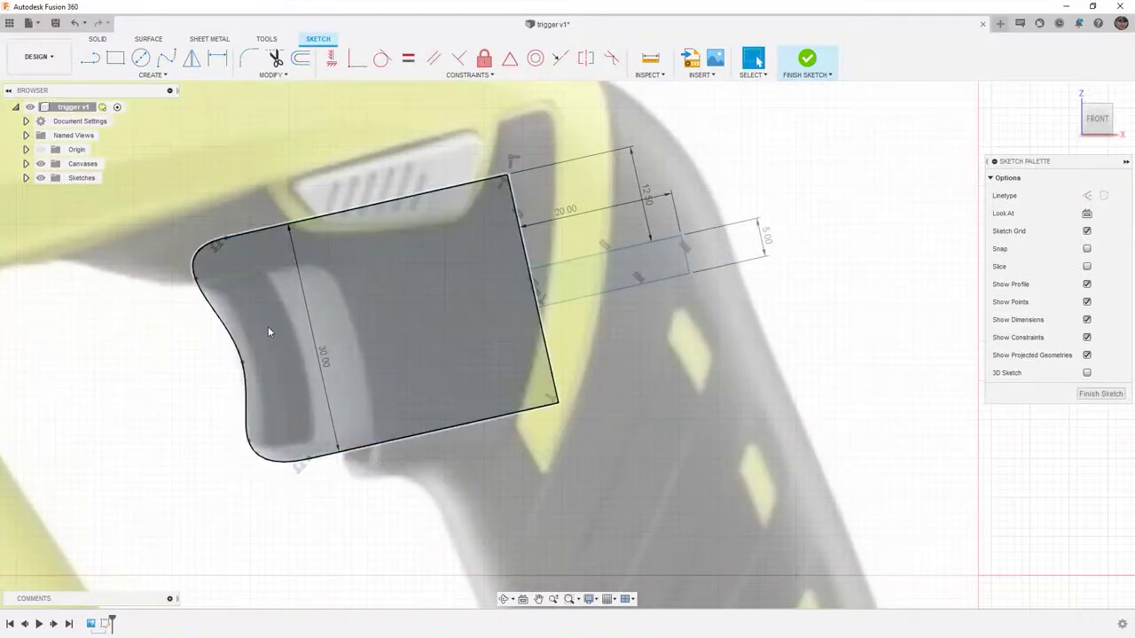
Step: Drag the spline's fit point to follow the trigger's front curve and check its top endpoint
scroll(240, 290, "up", 2)
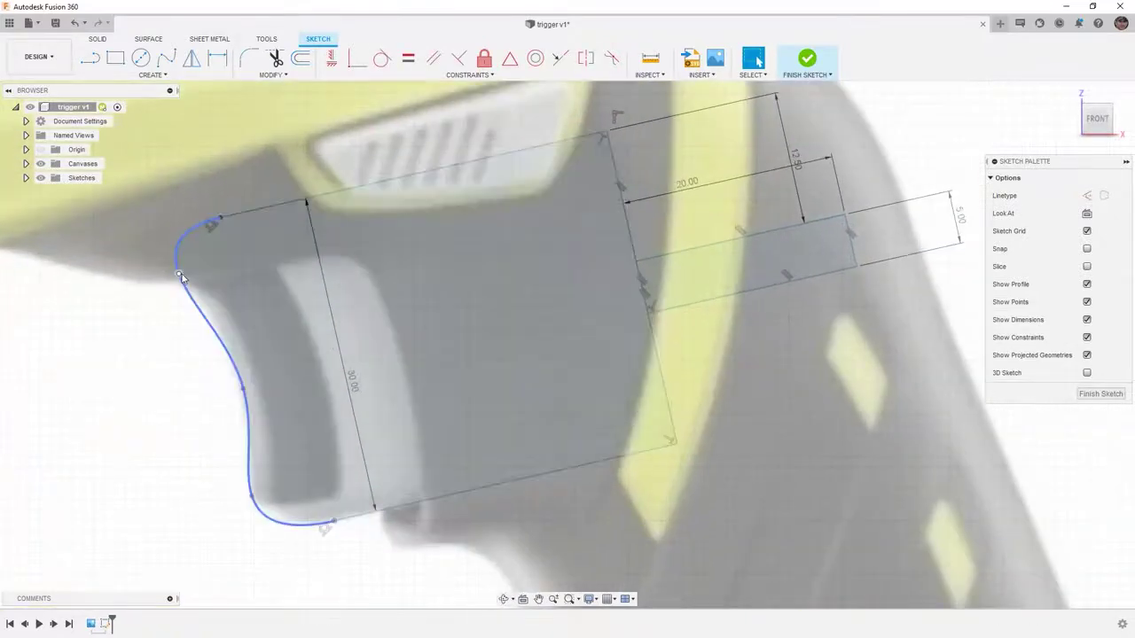
left_click(187, 292)
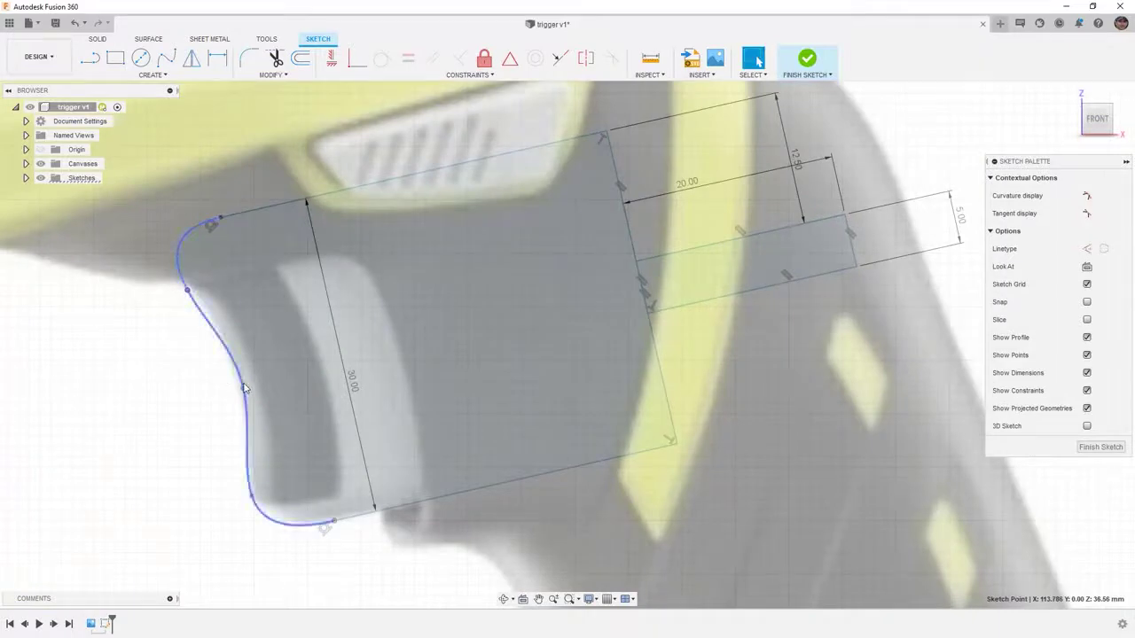
left_click_drag(243, 387, 235, 378)
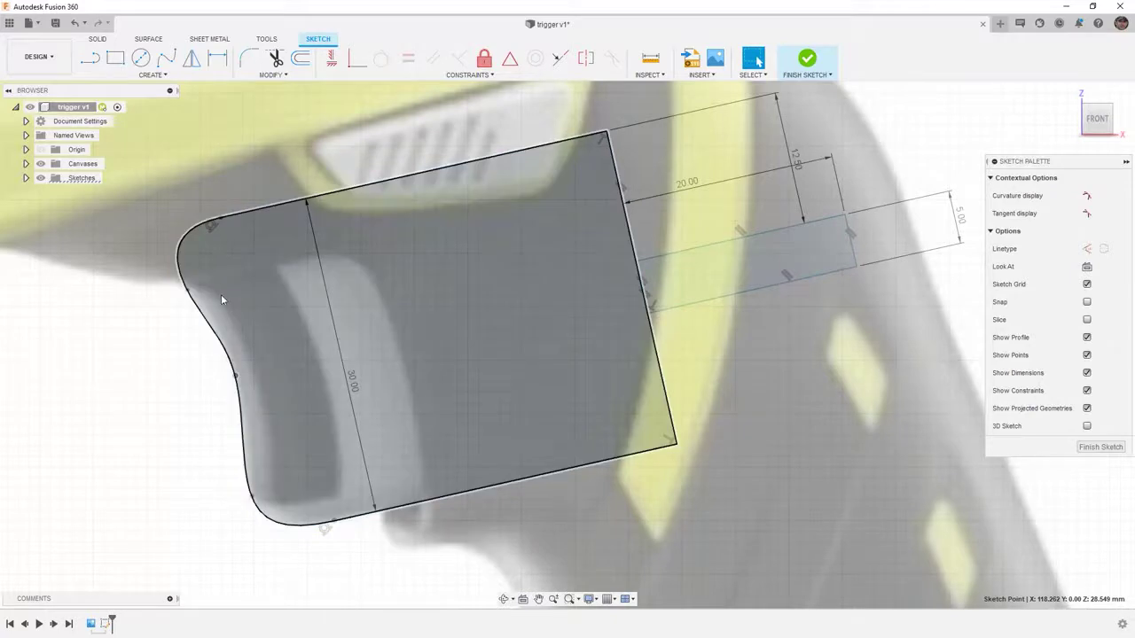
left_click(202, 315)
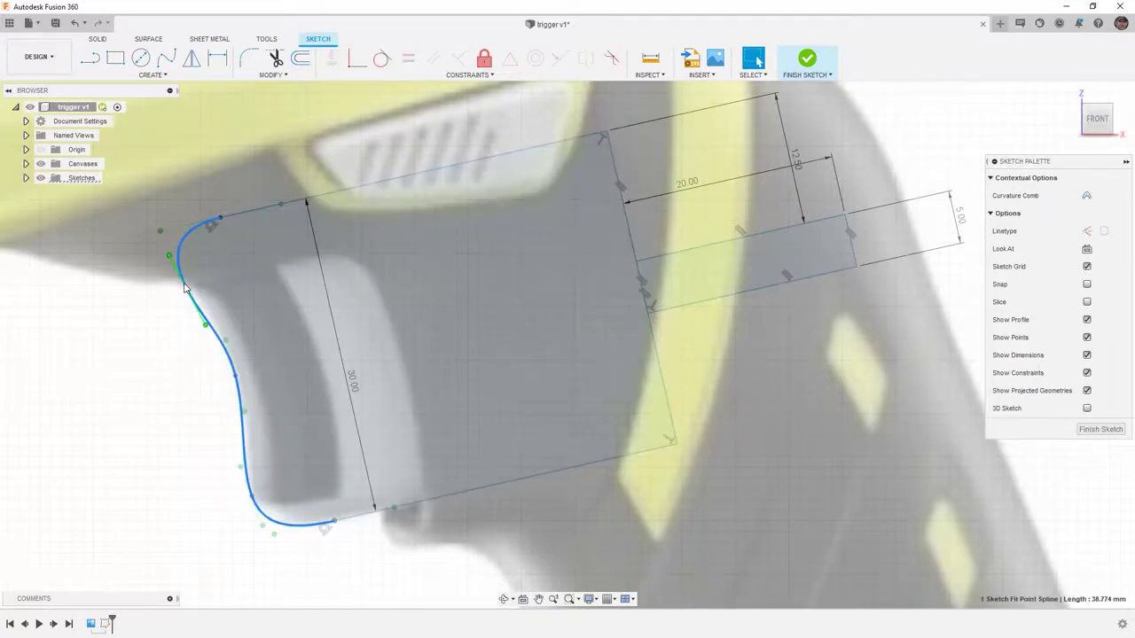
left_click(170, 258)
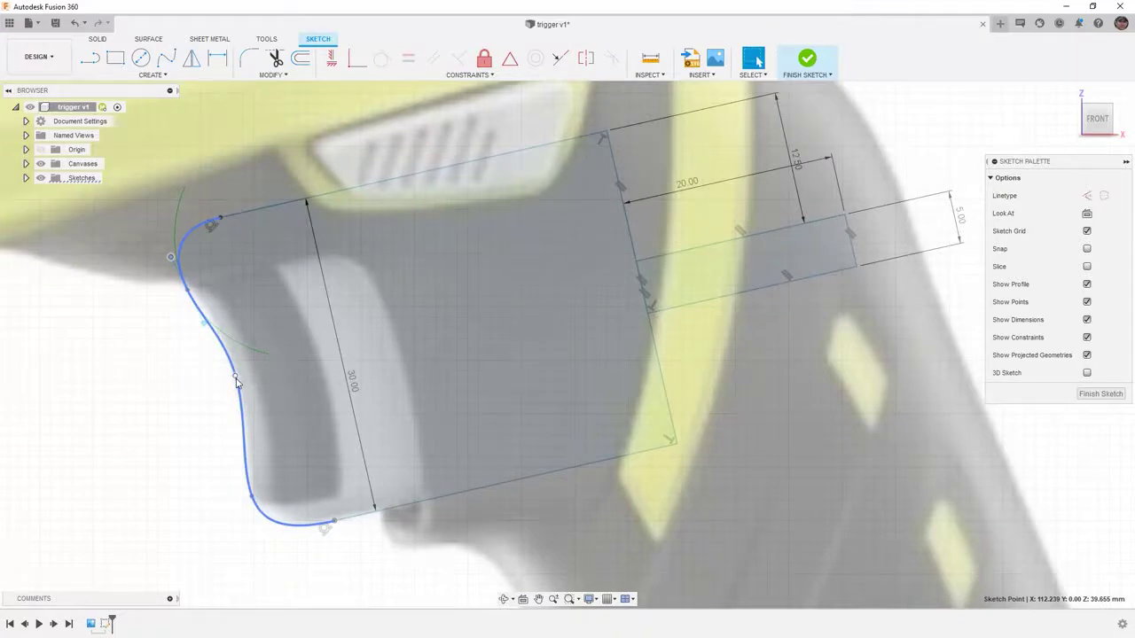
left_click(235, 381)
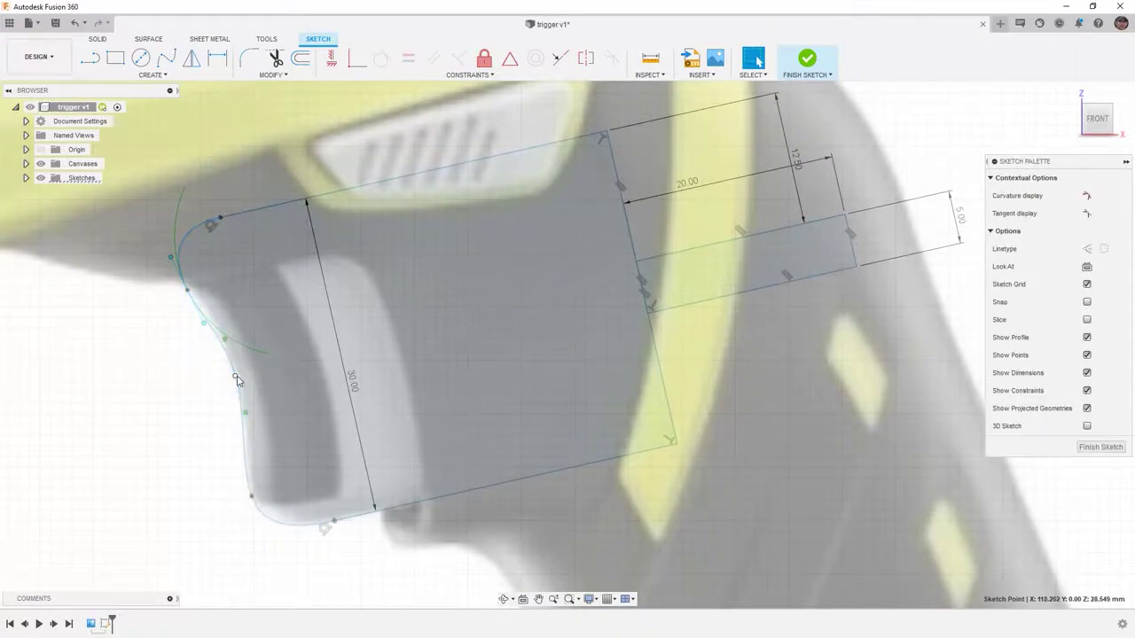
left_click(236, 377)
left_click(174, 263)
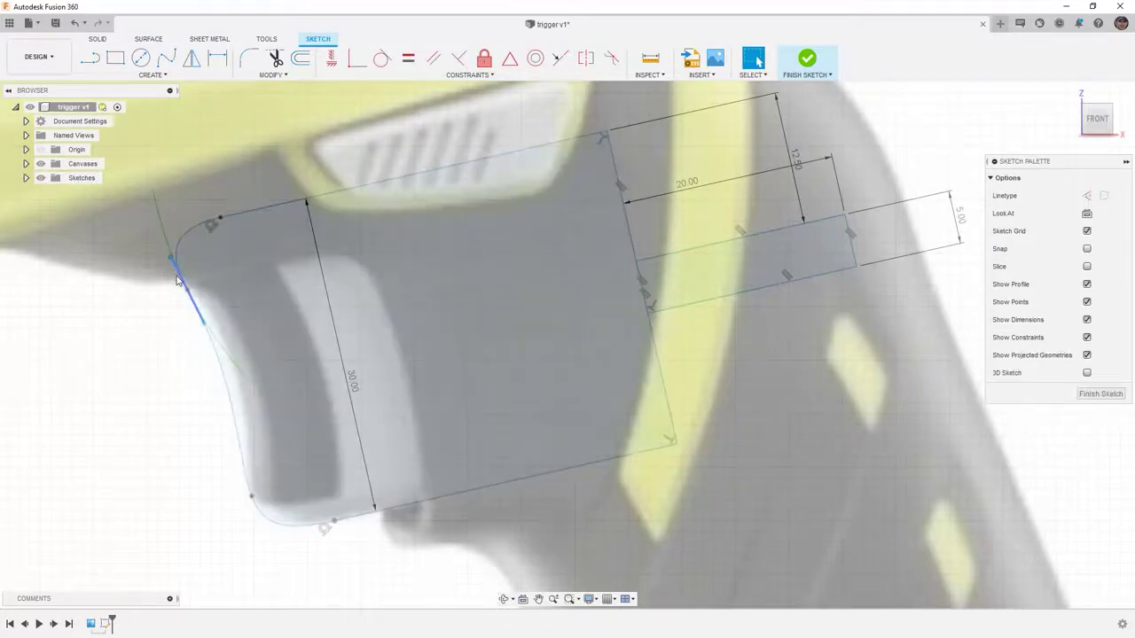
left_click(171, 261)
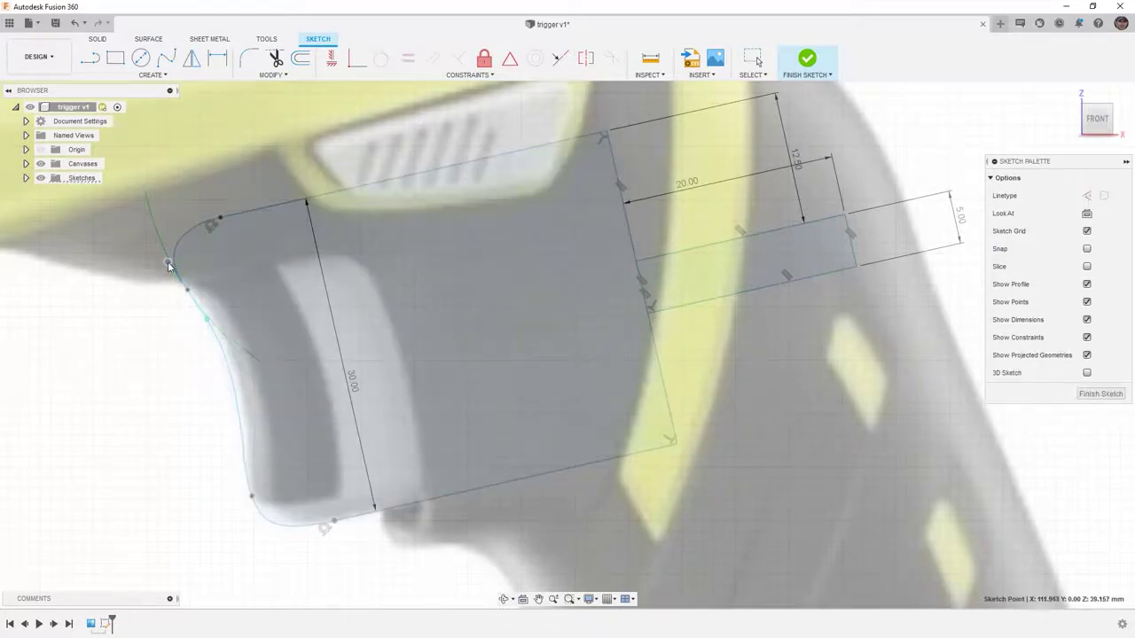
Step: Adjust the lower fit point's tangent handle to smooth the spline's bottom bend
left_click(188, 292)
left_click(191, 296)
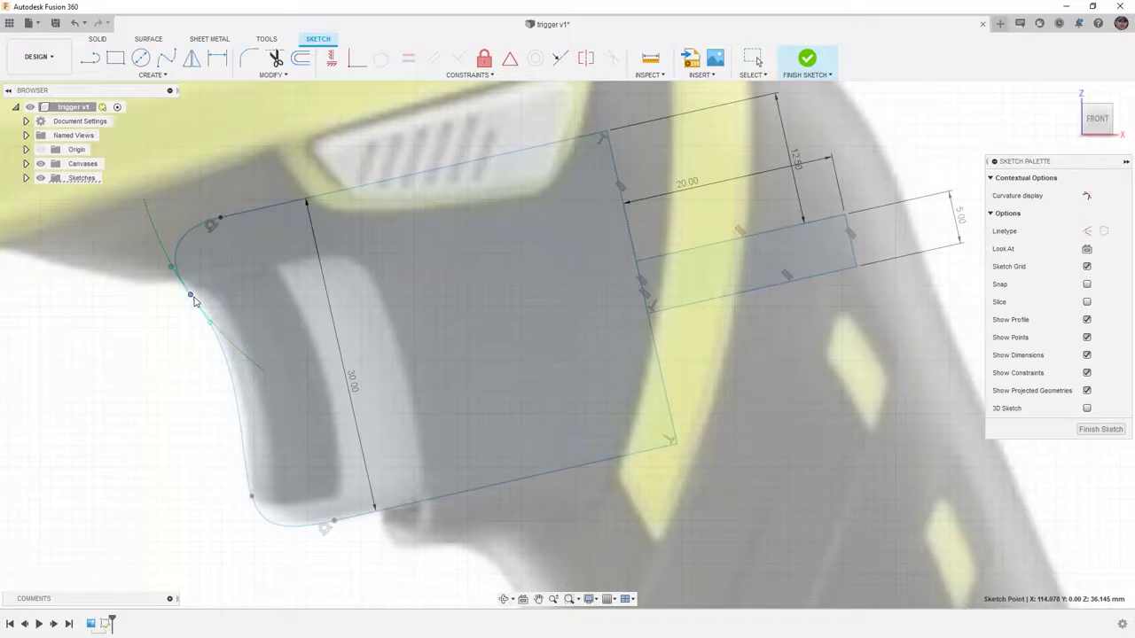
left_click(251, 496)
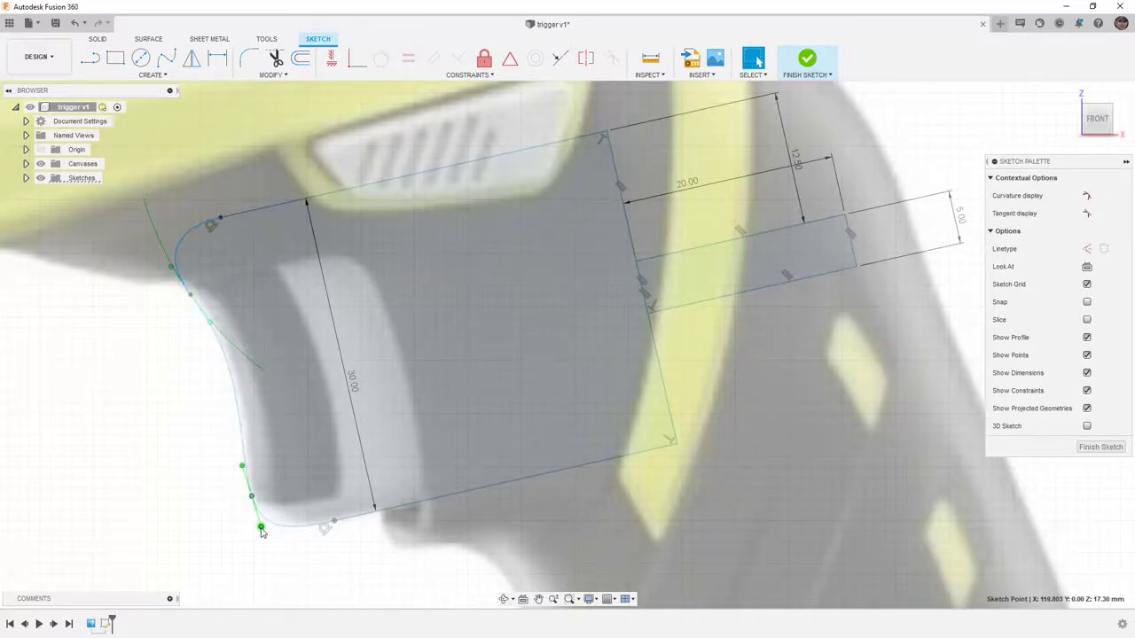
left_click_drag(261, 529, 257, 529)
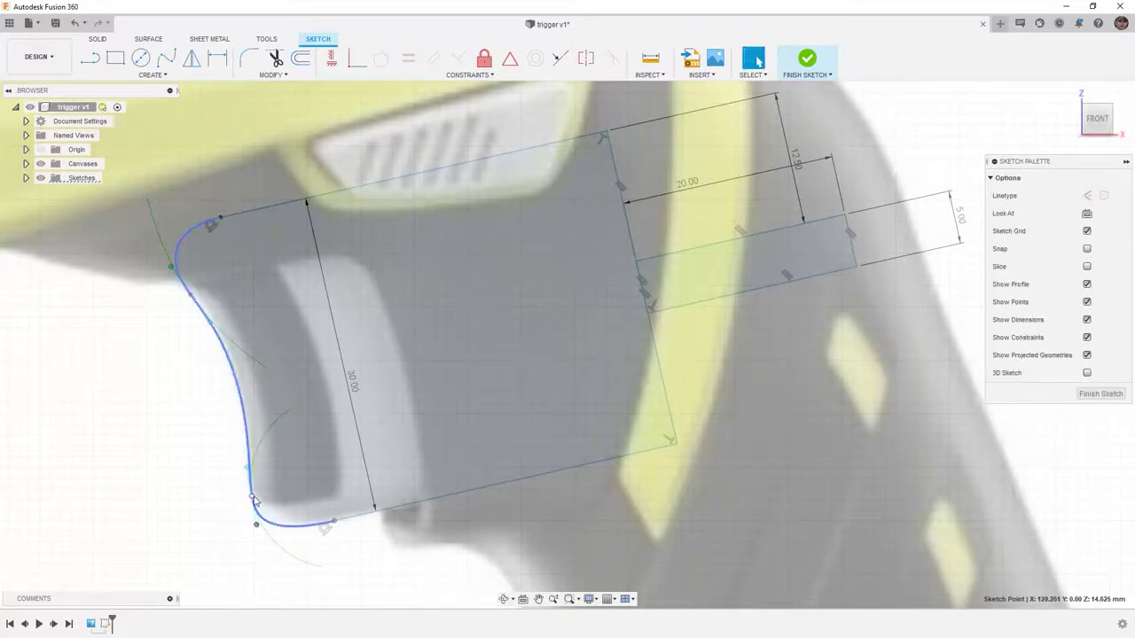
left_click(247, 486)
key("Escape")
scroll(168, 435, "down", 3)
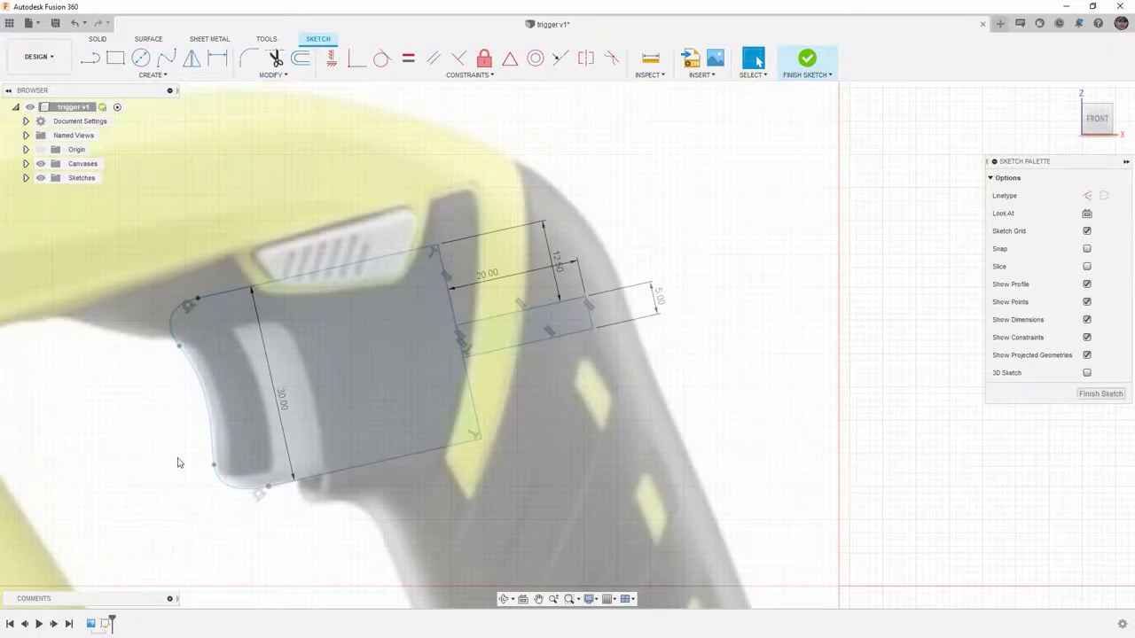
Step: Draw an upright construction line upward from the trigger outline's lower corner
scroll(422, 422, "down", 2)
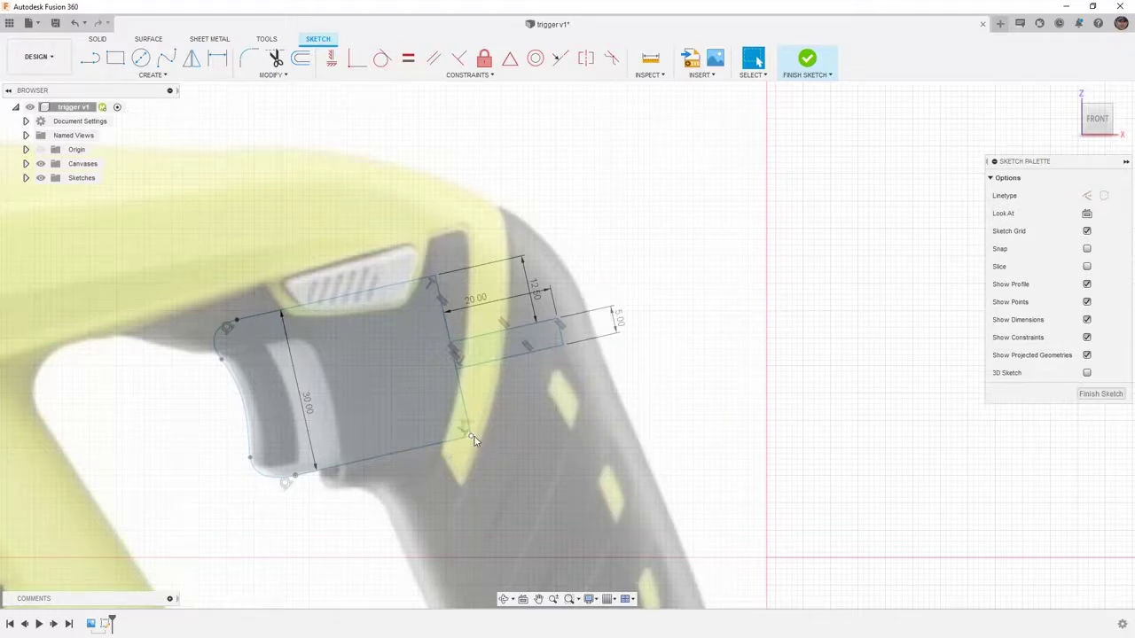
left_click(90, 58)
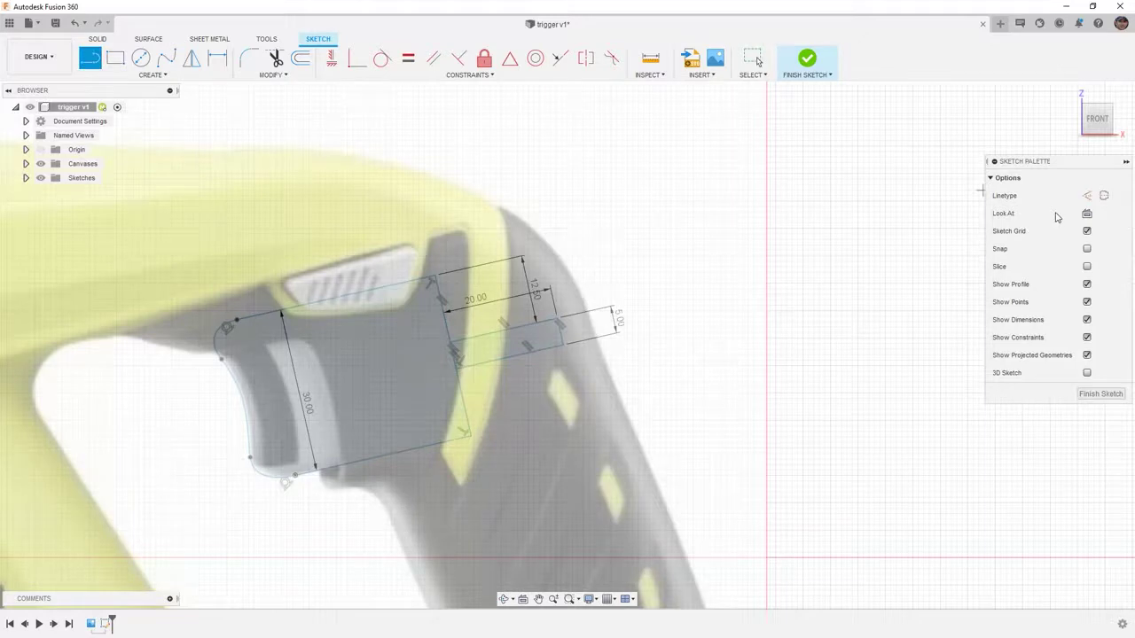
left_click(1087, 195)
left_click(298, 474)
left_click(303, 416)
key("Escape")
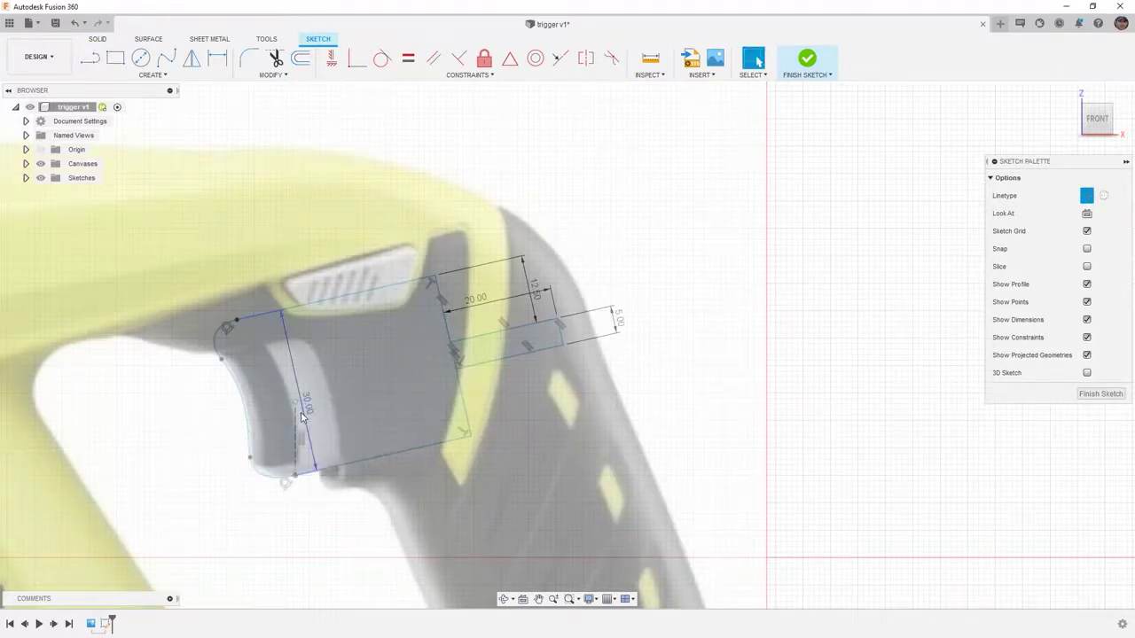
Step: Dimension the angle between the construction line and the bottom edge as 77.5°
left_click(218, 57)
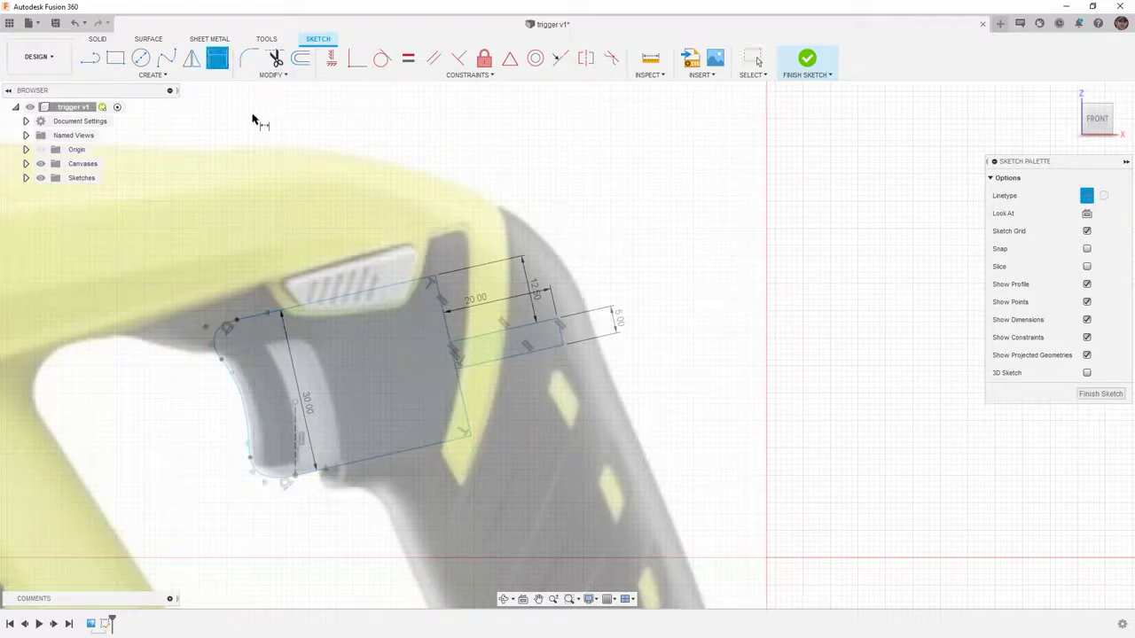
left_click(304, 441)
left_click(346, 462)
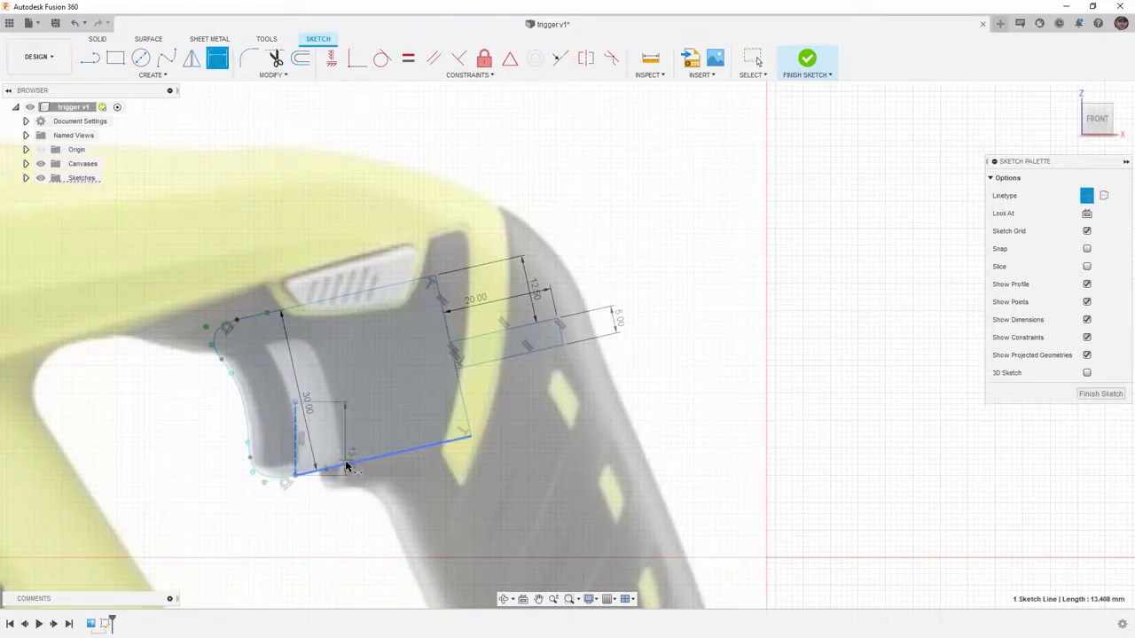
left_click(342, 448)
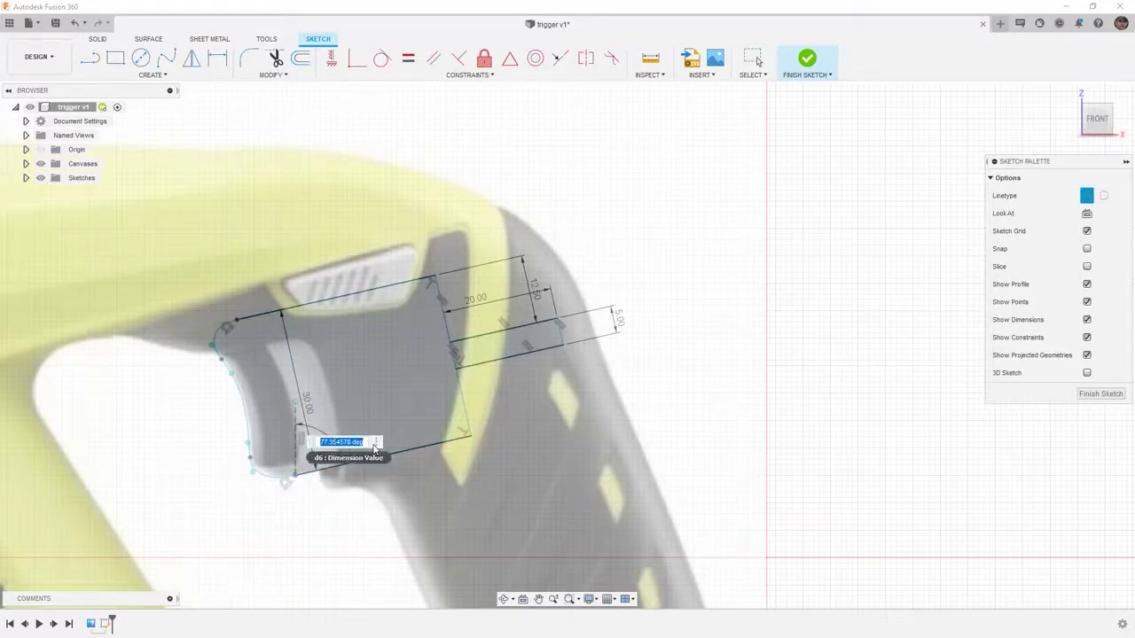
type("7.5")
key("Return")
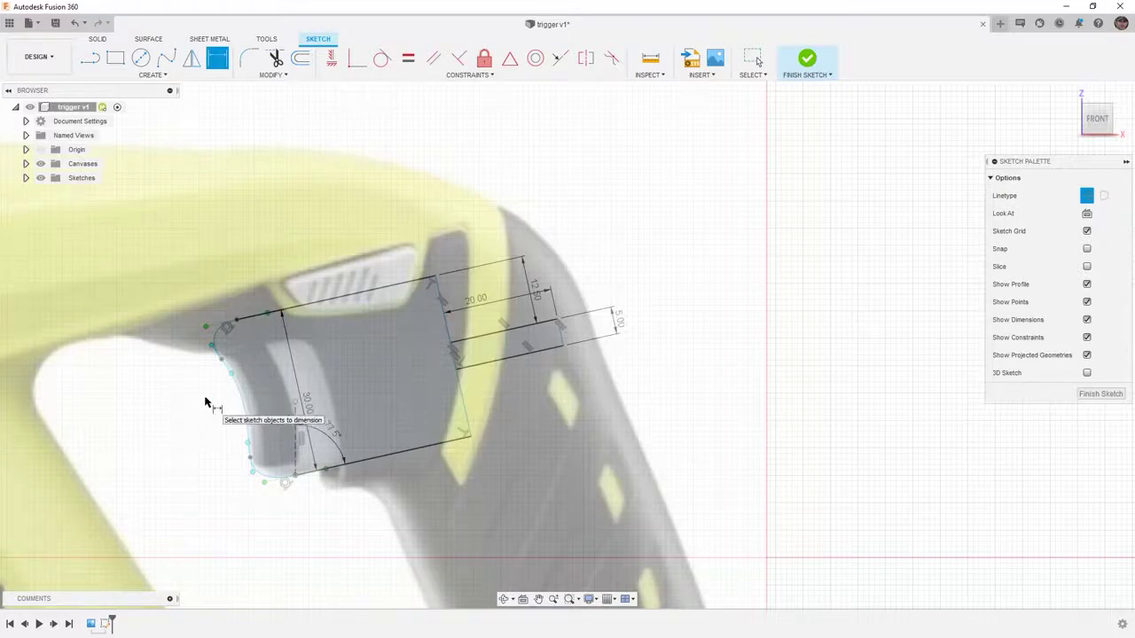
Step: Dimension the trigger's bottom edge to 32 mm, then briefly select and deselect the rounded top arc
left_click(414, 463)
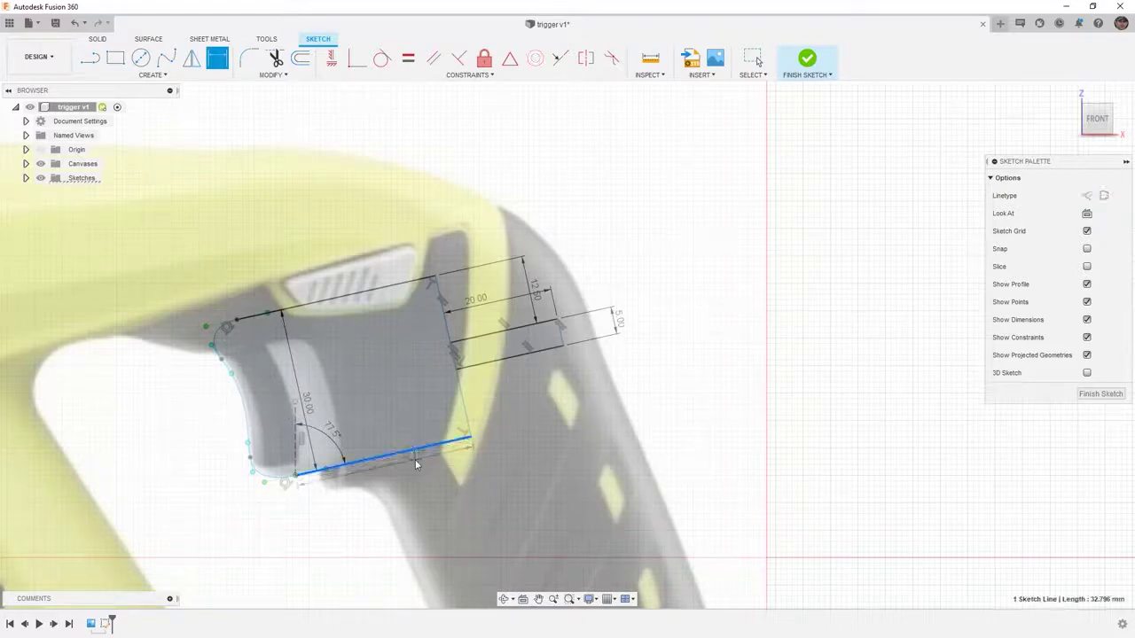
right_click(415, 463)
left_click(418, 529)
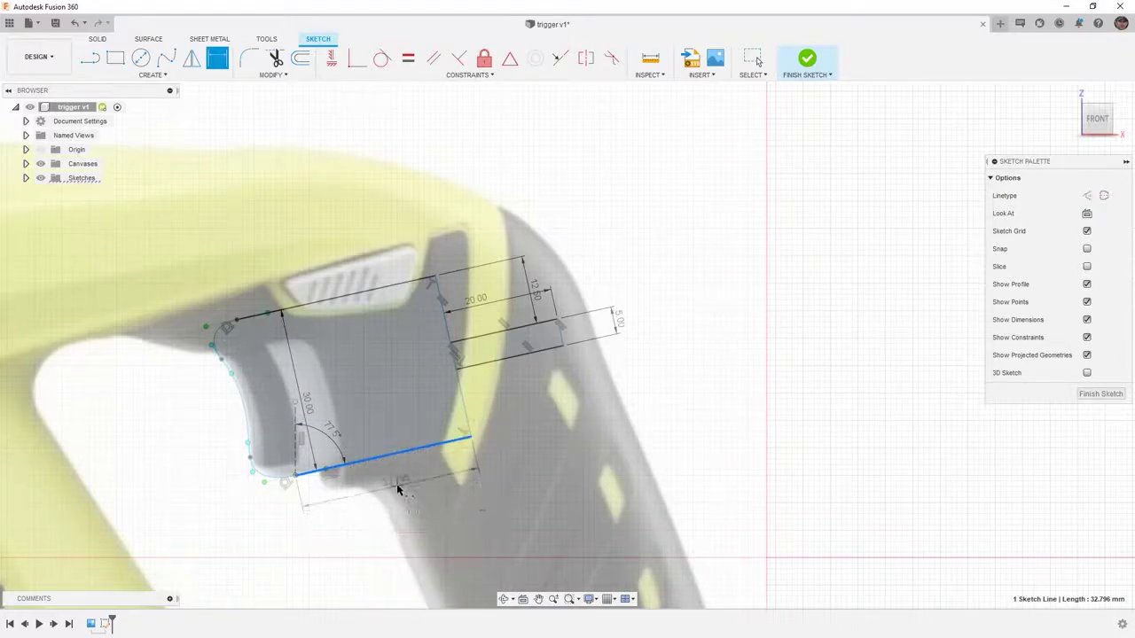
left_click(399, 488)
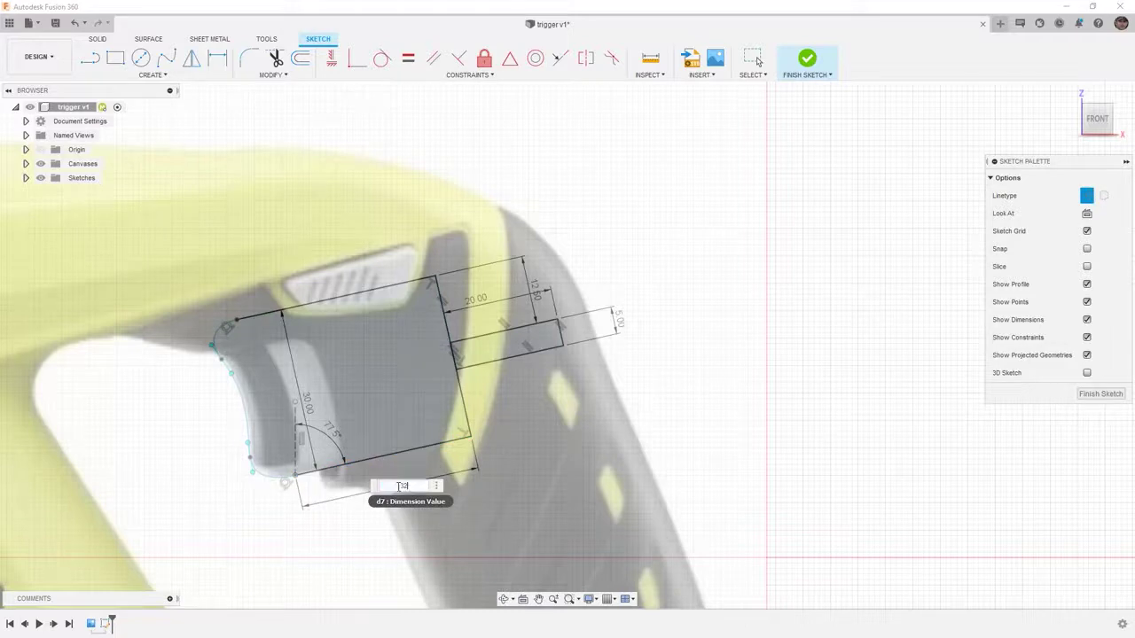
type("32")
key("Return")
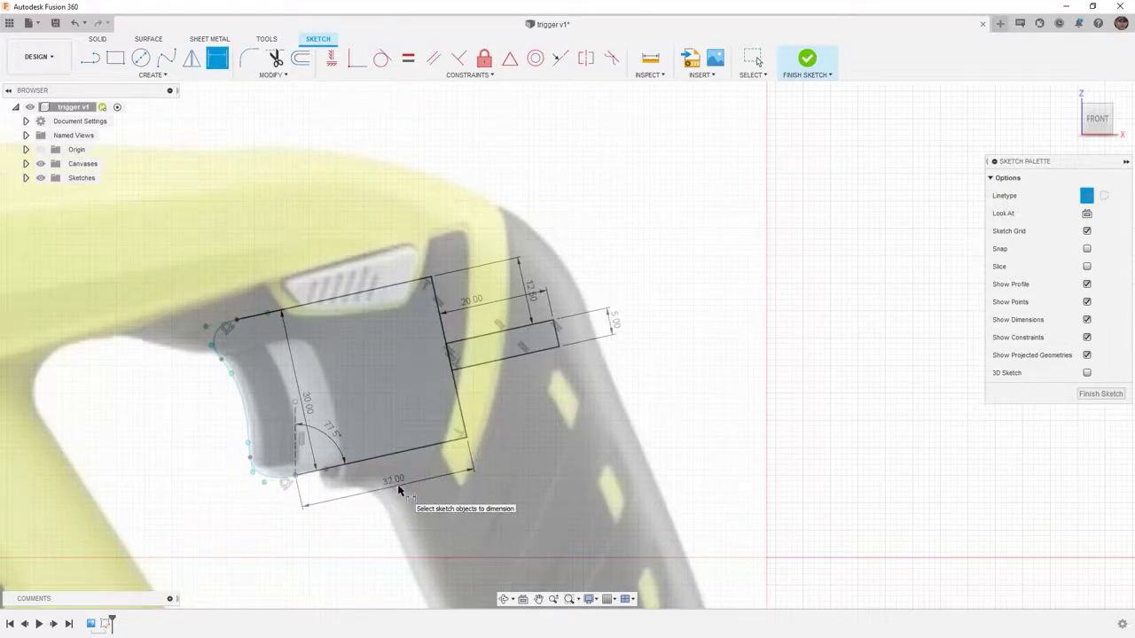
key("Escape")
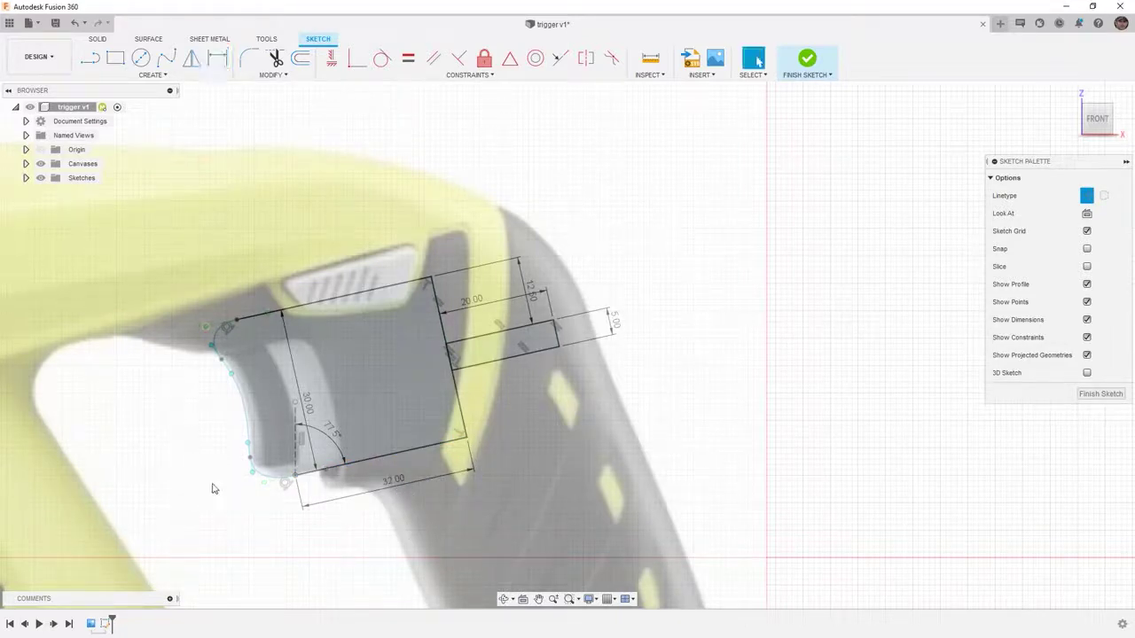
left_click(241, 319)
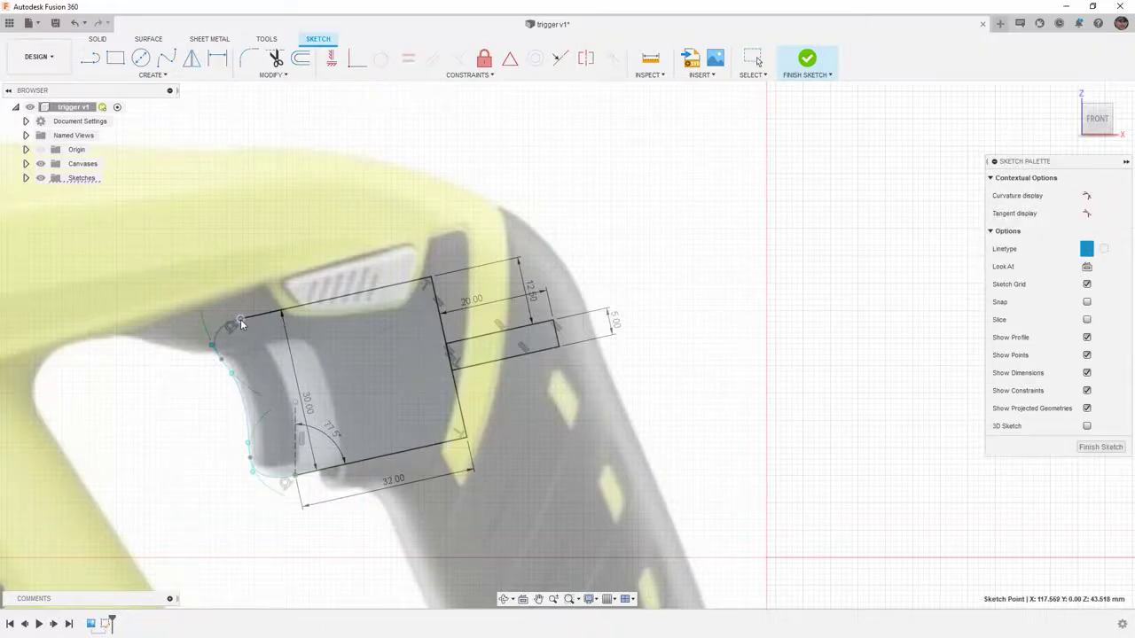
left_click(115, 405)
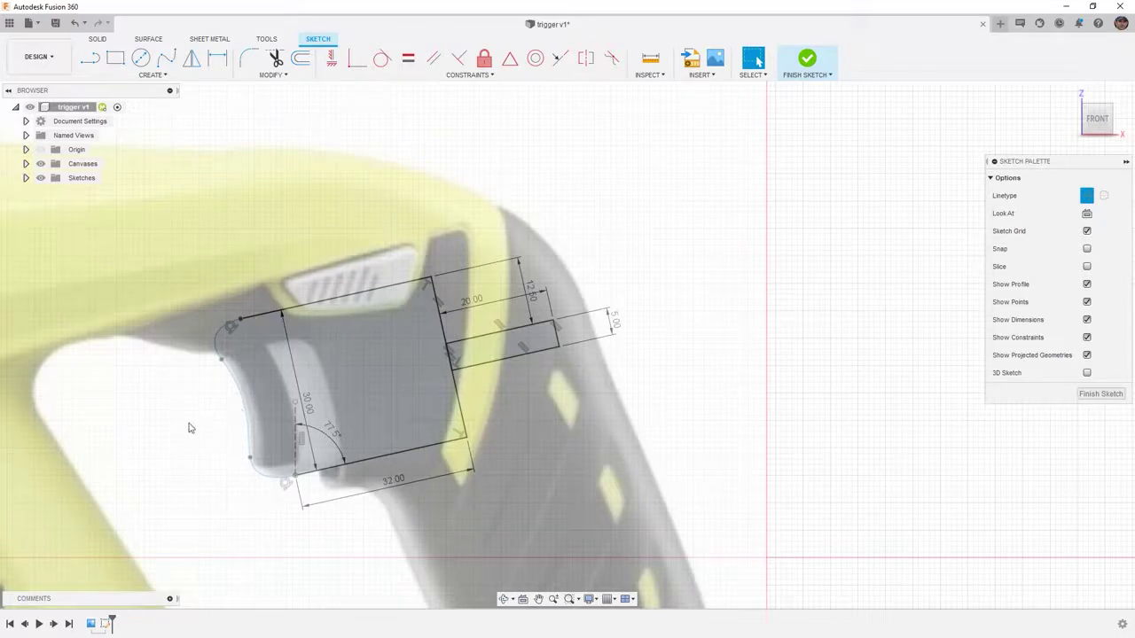
Step: Zoom out to show the whole closed trigger profile and finish the sketch
scroll(480, 417, "down", 3)
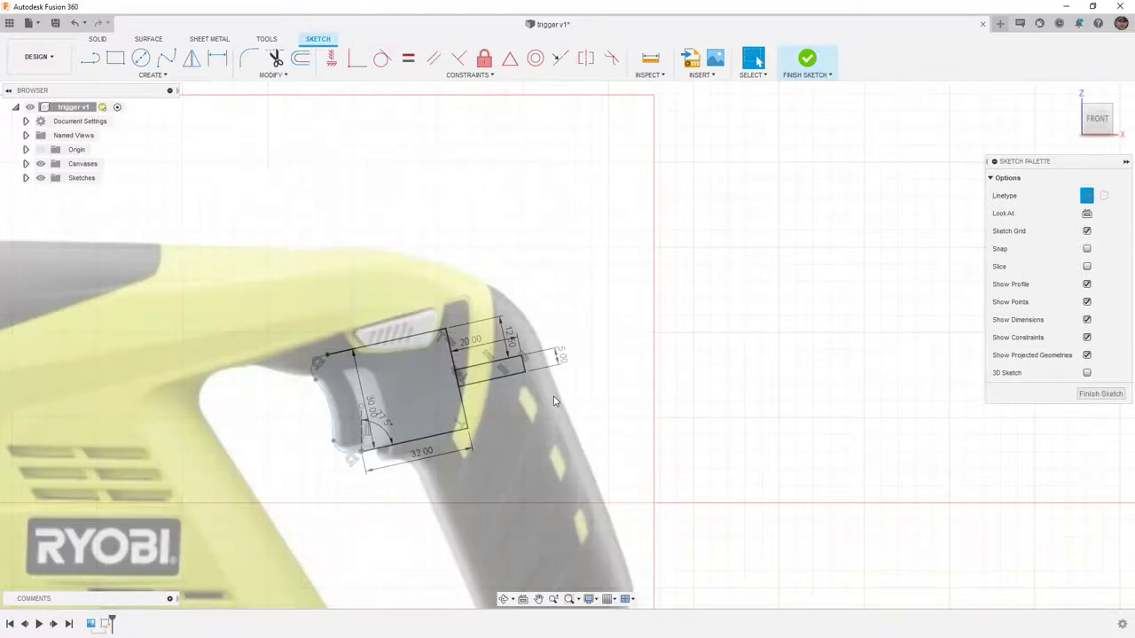
left_click(808, 65)
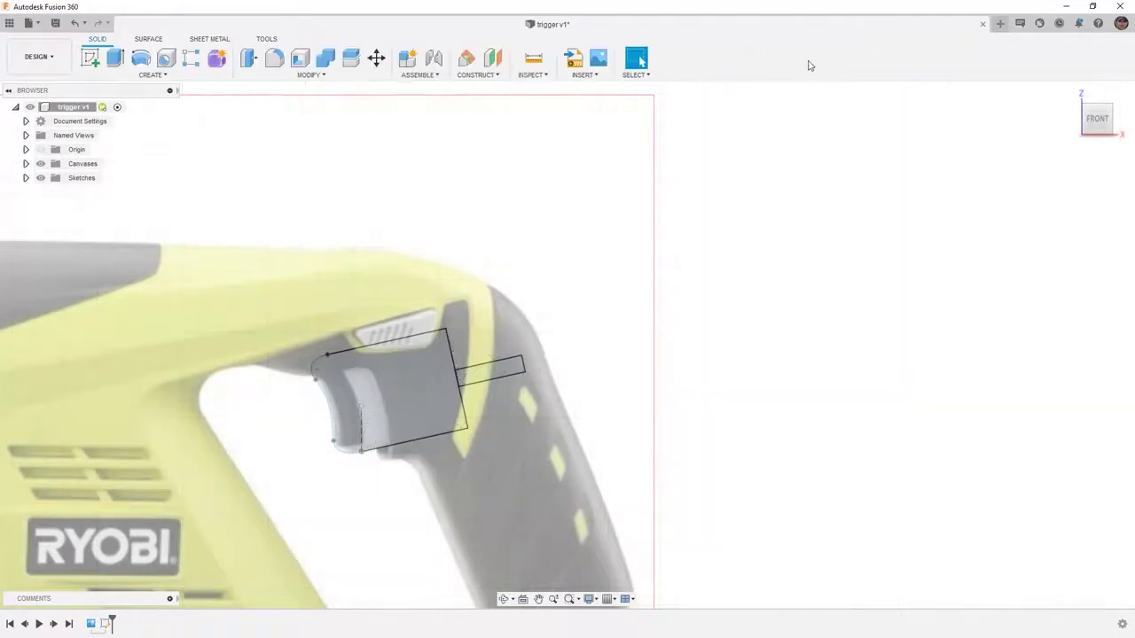